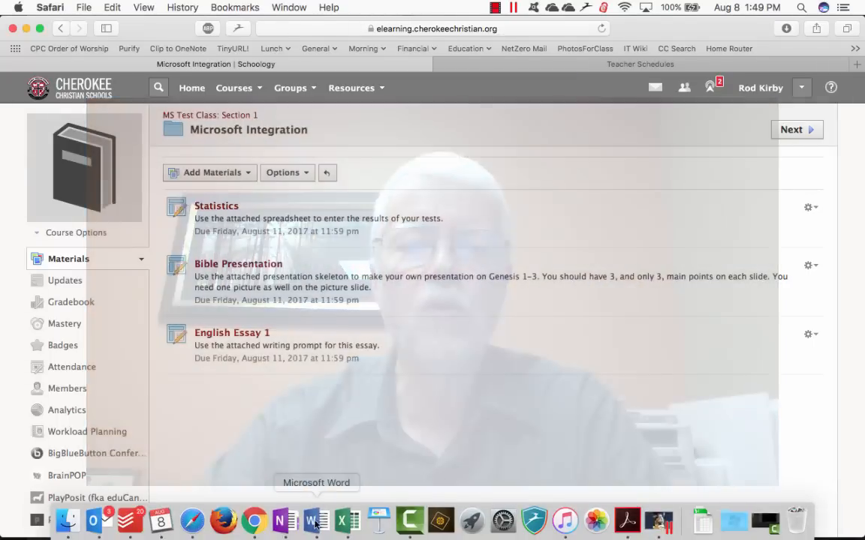
# Switch to Microsoft Word
pyautogui.click(309, 527)
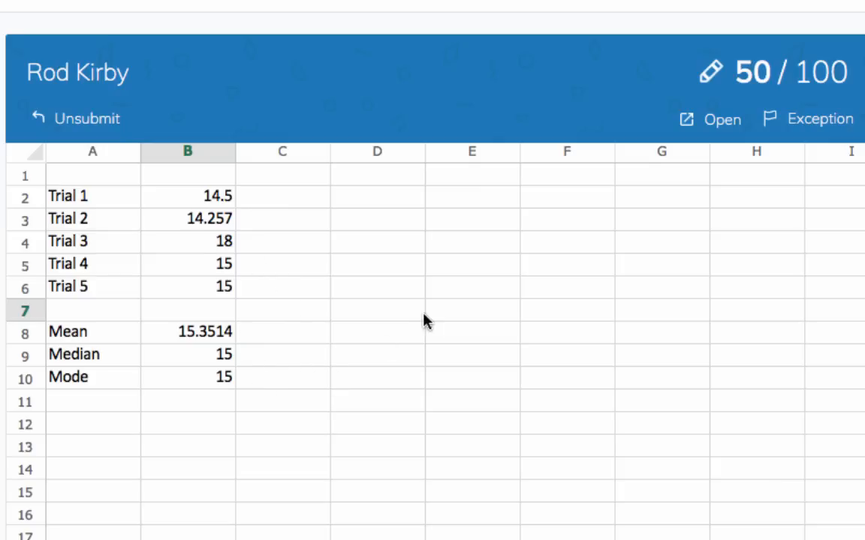
# View the grade and gradebook comment on the student's spreadsheet submission, and close the grading dialog without changes
pyautogui.click(751, 84)
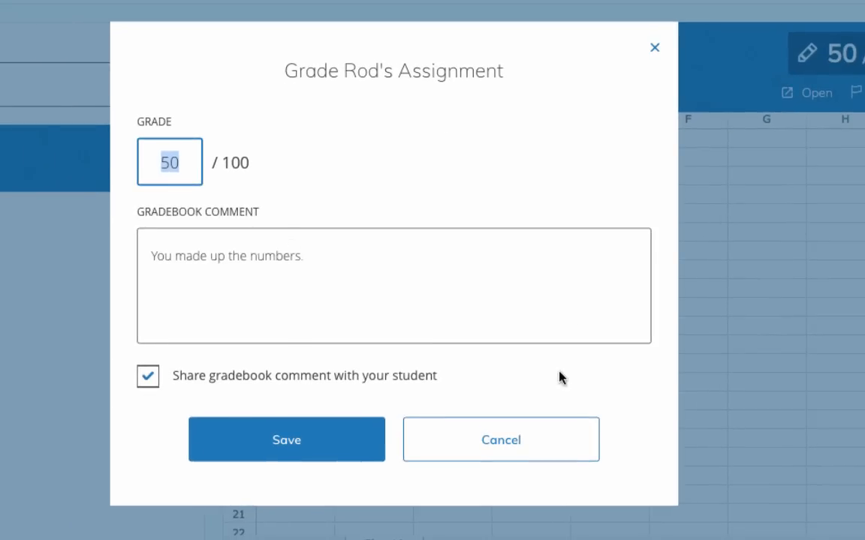
pyautogui.click(654, 48)
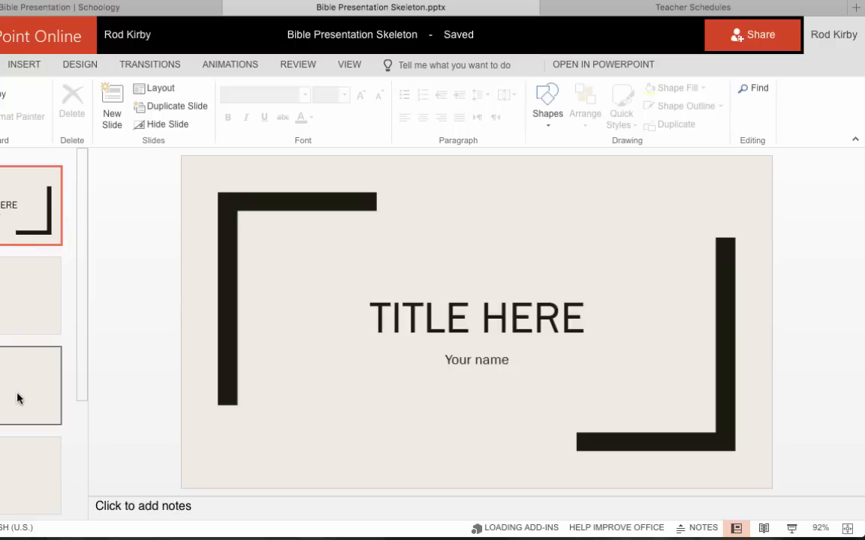
# Look through slides 2 to 4 of the Bible Presentation Skeleton and return to the Bible Presentation assignment page in Schoology
pyautogui.click(2, 301)
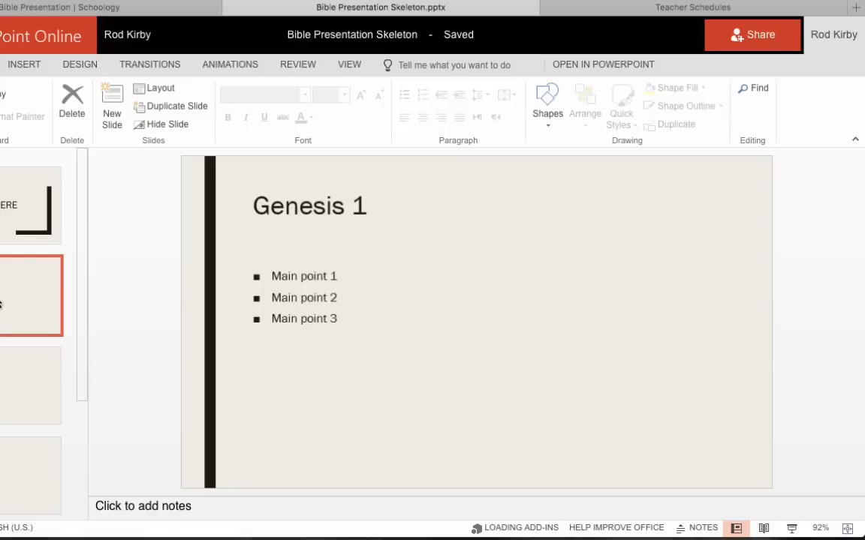
pyautogui.click(2, 384)
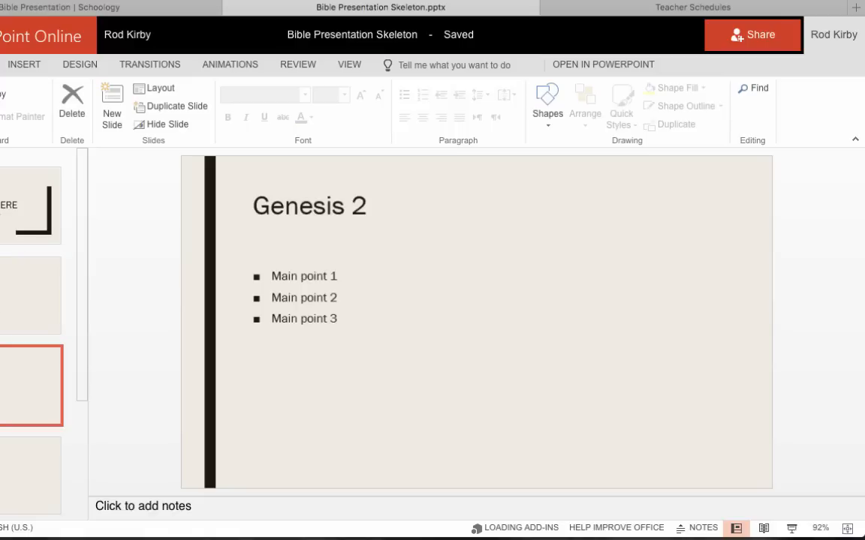
pyautogui.click(2, 472)
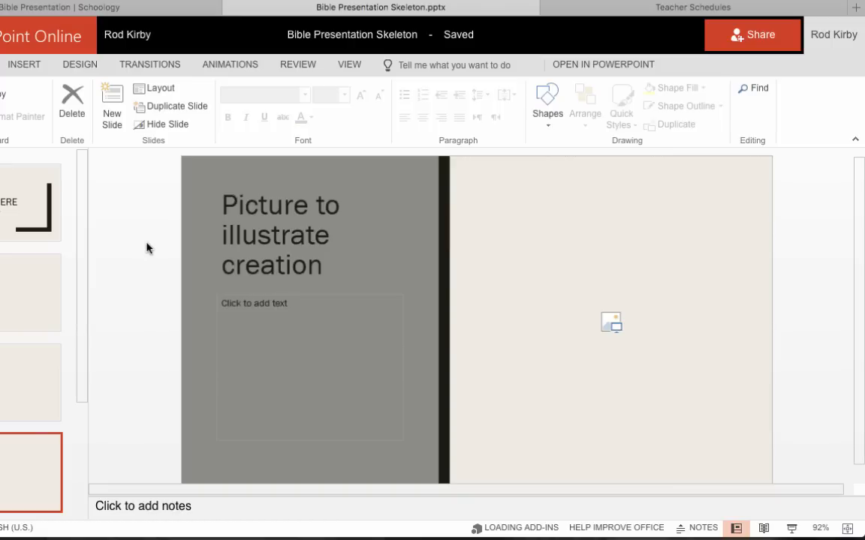
pyautogui.click(119, 6)
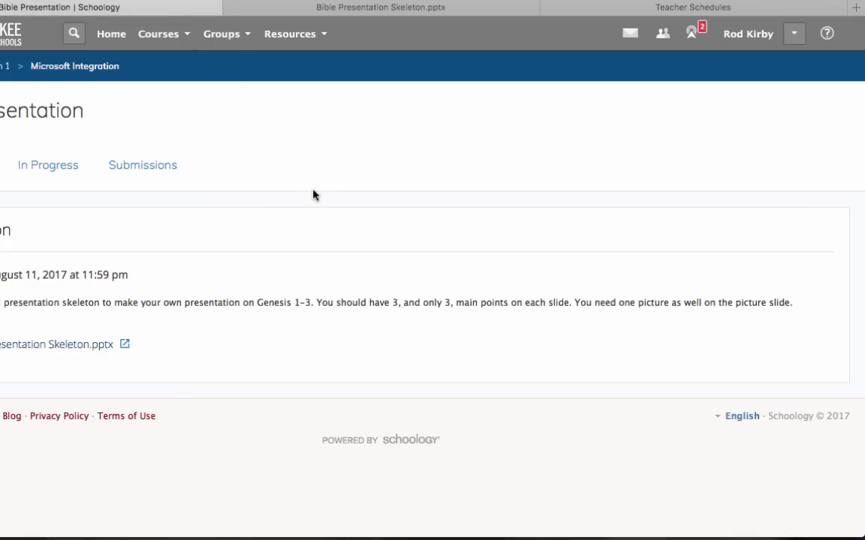
# Switch to the student account in Google Chrome and check the grade details and gradebook comment on the submitted Bible presentation
pyautogui.press('super+Tab')
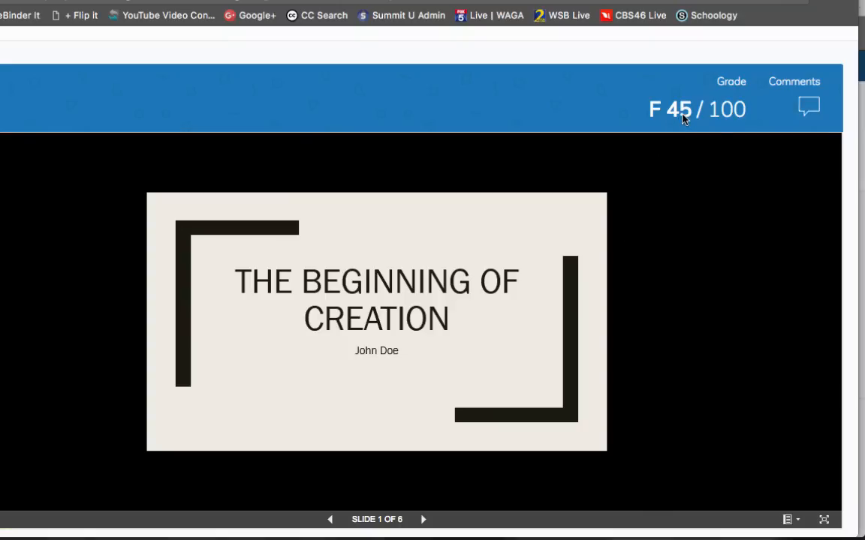
pyautogui.click(808, 107)
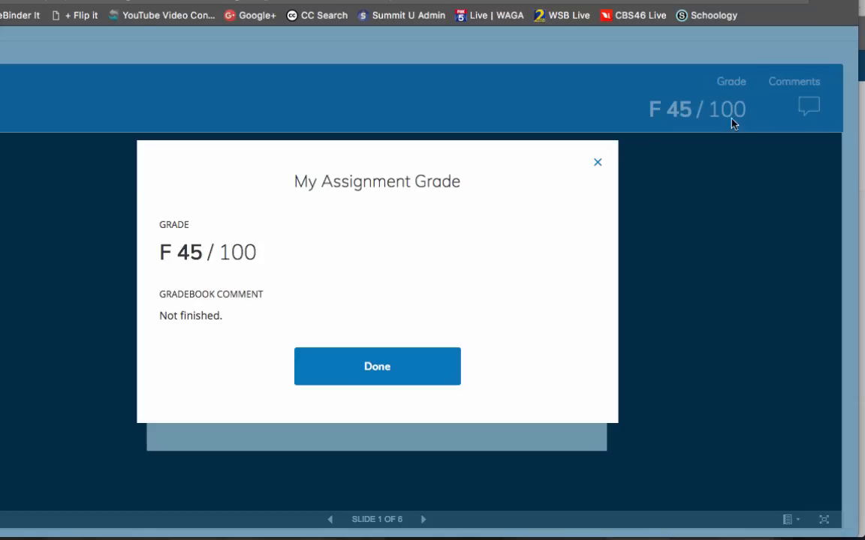
pyautogui.click(378, 366)
pyautogui.scroll(-1, 453, 259)
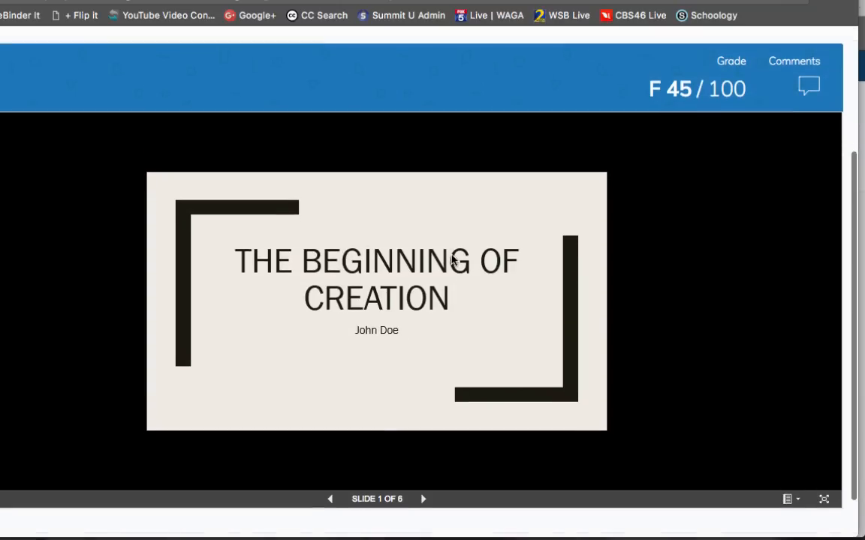
pyautogui.scroll(1, 452, 259)
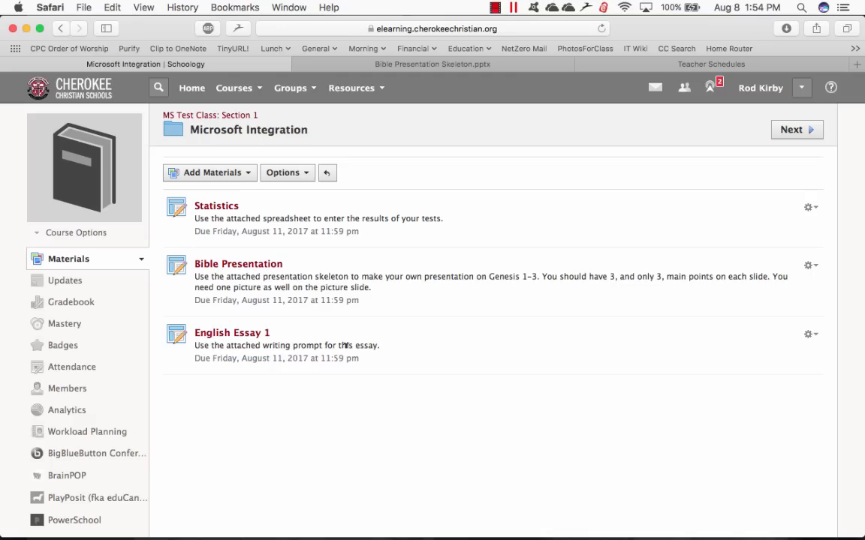
# Start a new assignment in the Microsoft Integration folder named Geography Assignment with the description "Fill out the worksheet."
pyautogui.click(240, 174)
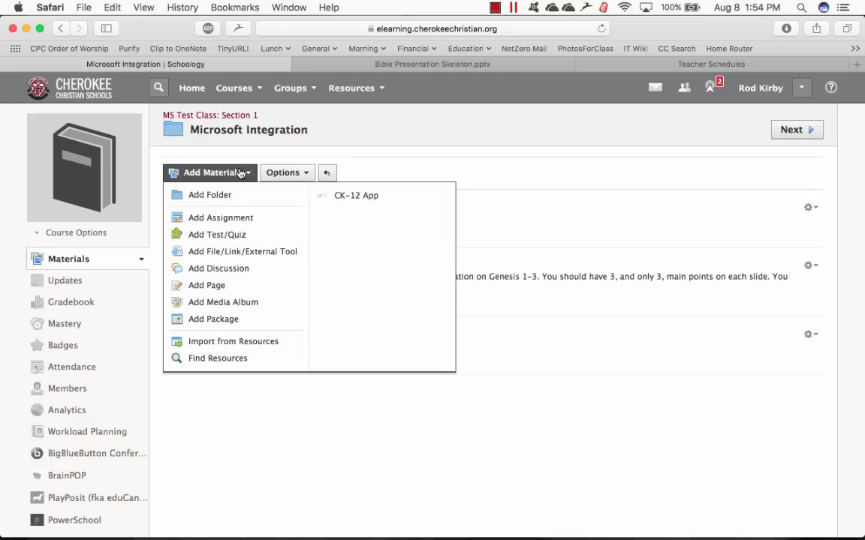
pyautogui.click(225, 218)
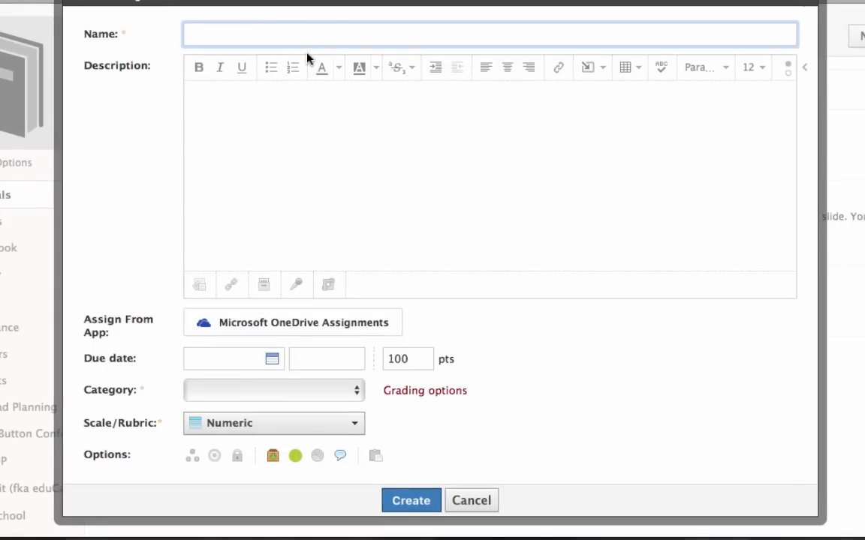
pyautogui.write('Geograp')
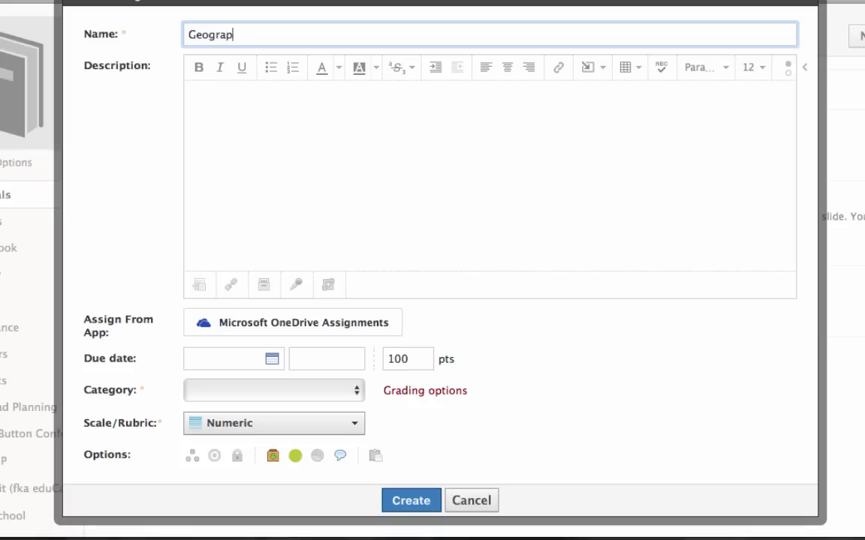
pyautogui.write('hy Assignment')
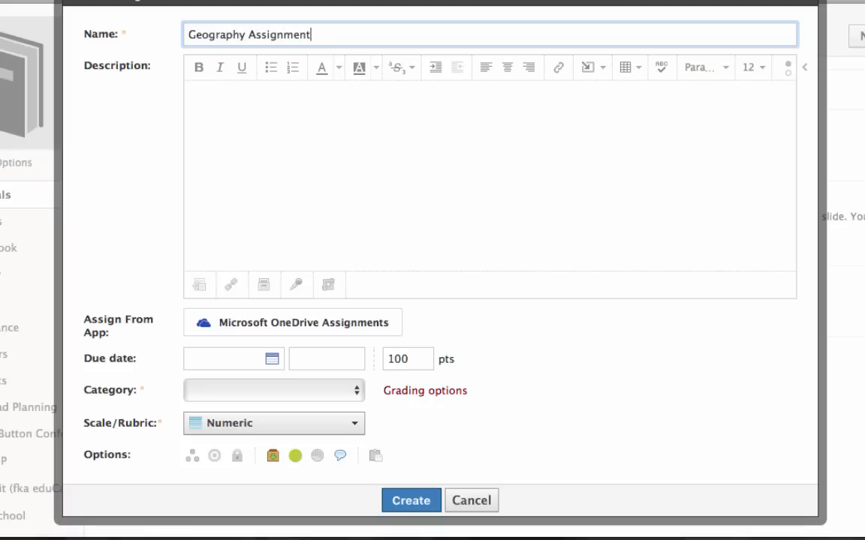
pyautogui.click(271, 96)
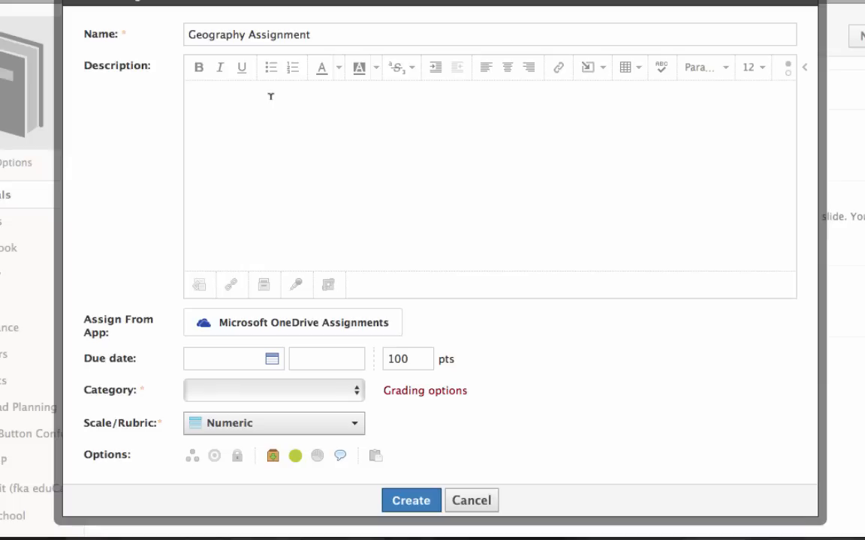
pyautogui.write('Fill out the worksheet.')
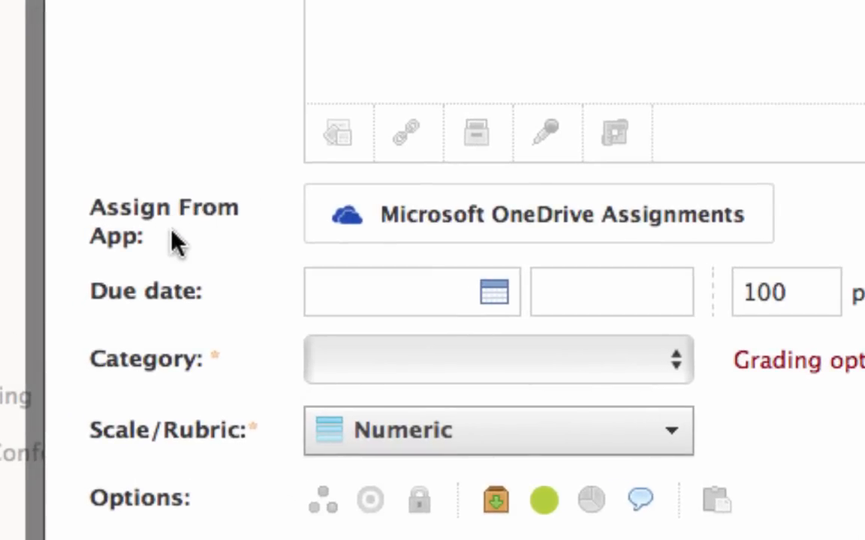
# Attach Geography Chart.docx from the For OneDrive Demo folder through Microsoft OneDrive Assignments
pyautogui.click(464, 220)
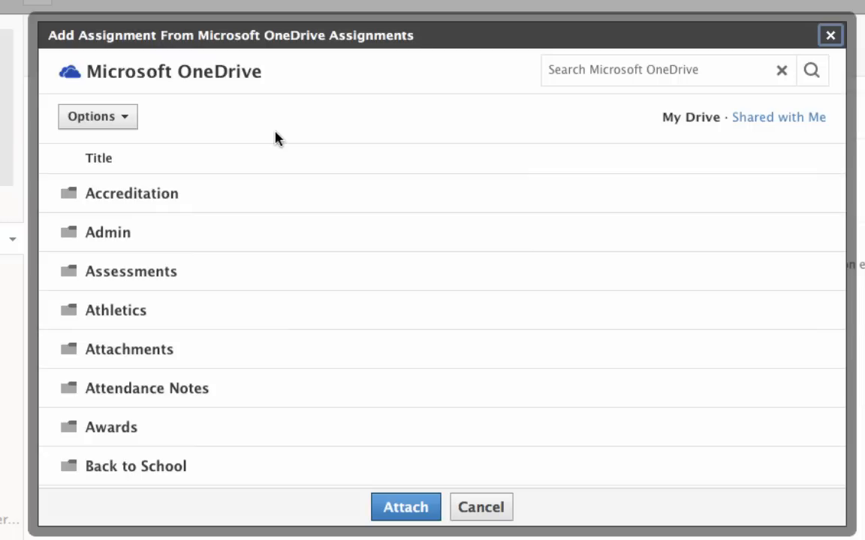
pyautogui.scroll(-7, 259, 359)
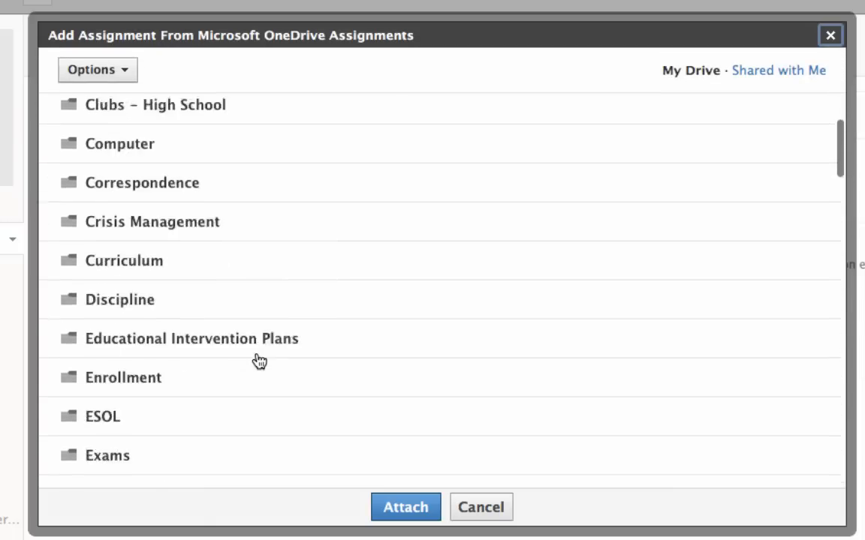
pyautogui.scroll(-8, 258, 361)
pyautogui.click(120, 315)
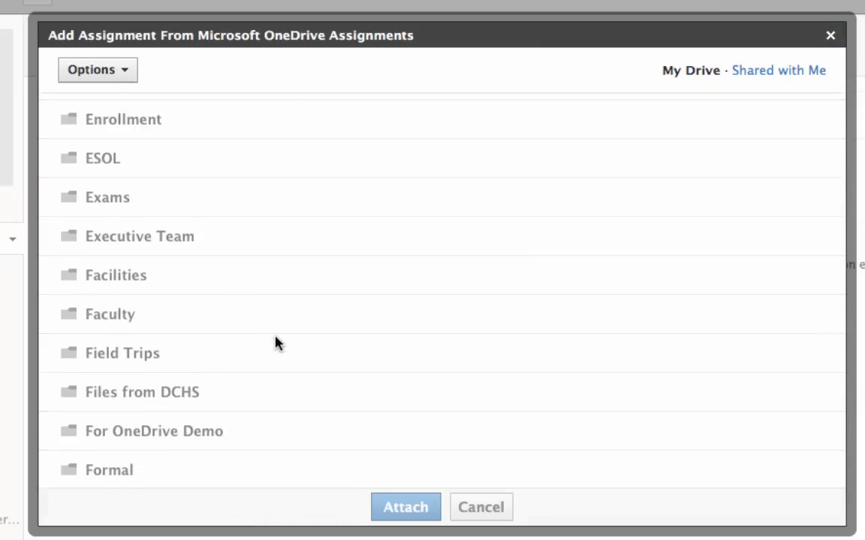
pyautogui.click(195, 320)
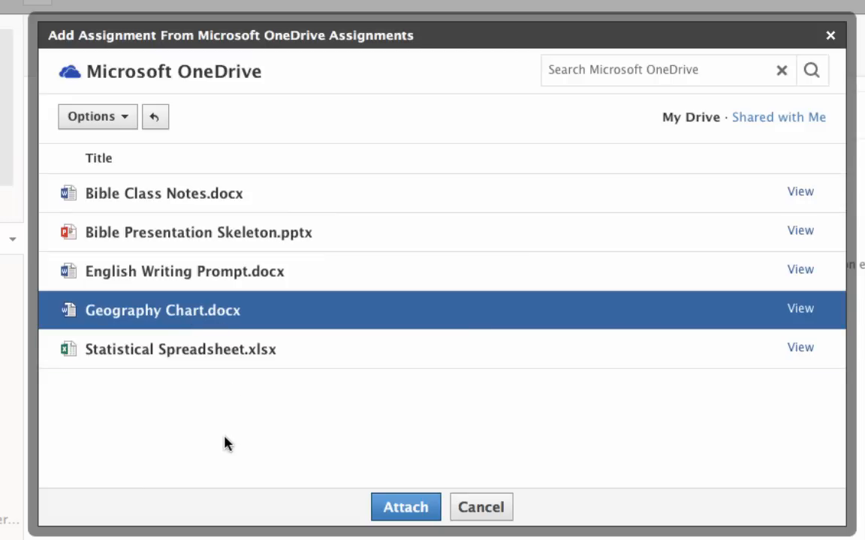
pyautogui.click(412, 509)
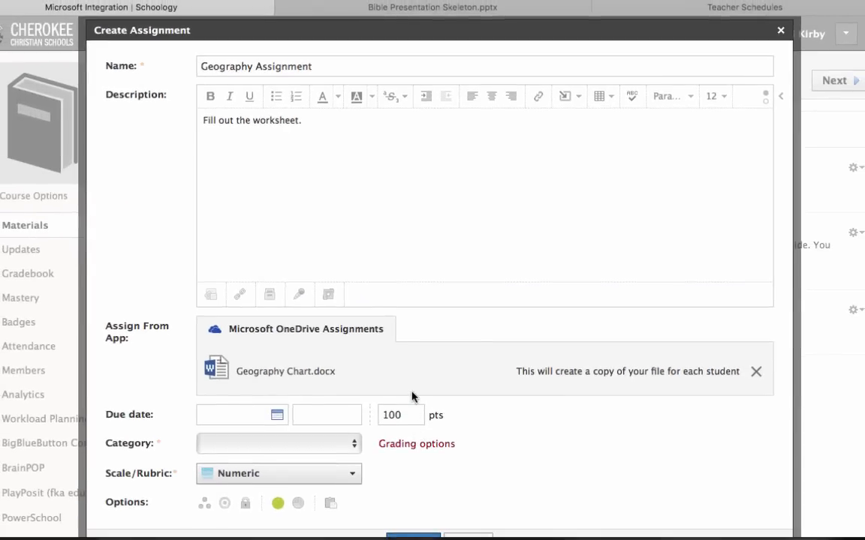
# Set the assignment's due date to August 11, 2017 and its category to Test
pyautogui.scroll(-2, 421, 358)
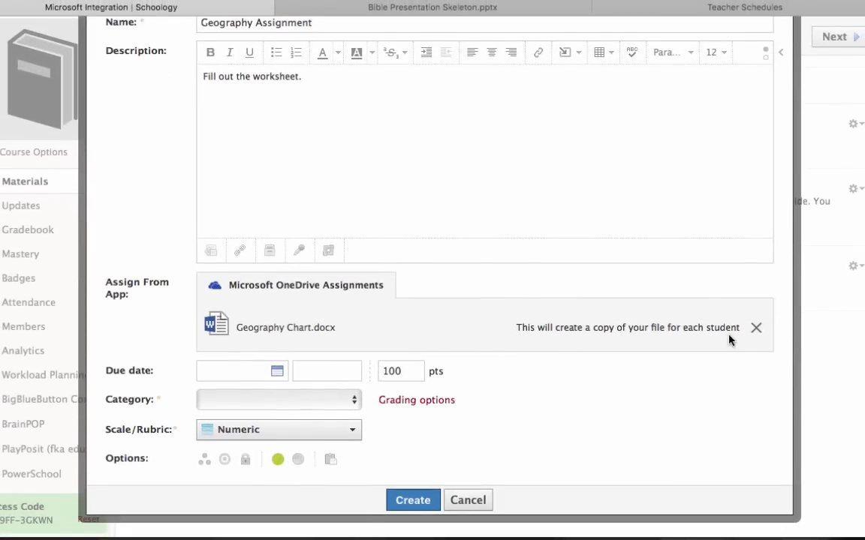
pyautogui.click(279, 368)
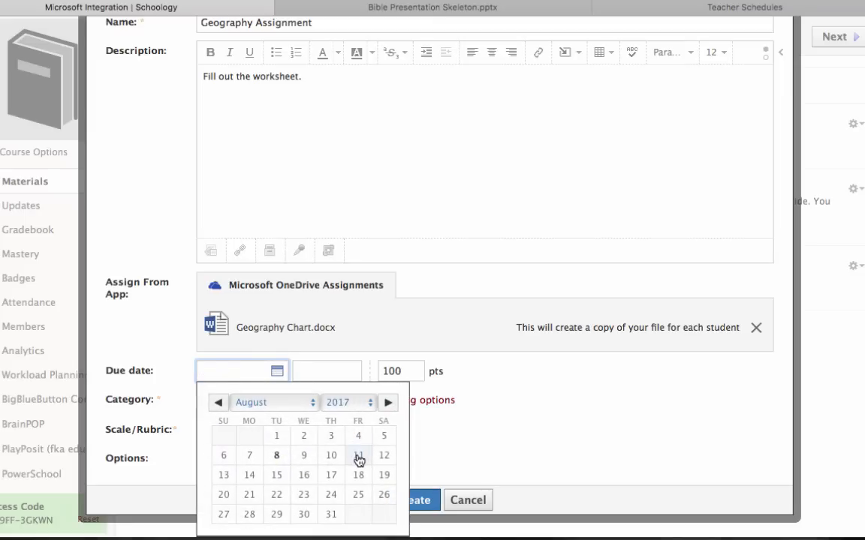
pyautogui.click(358, 456)
pyautogui.scroll(-2, 423, 419)
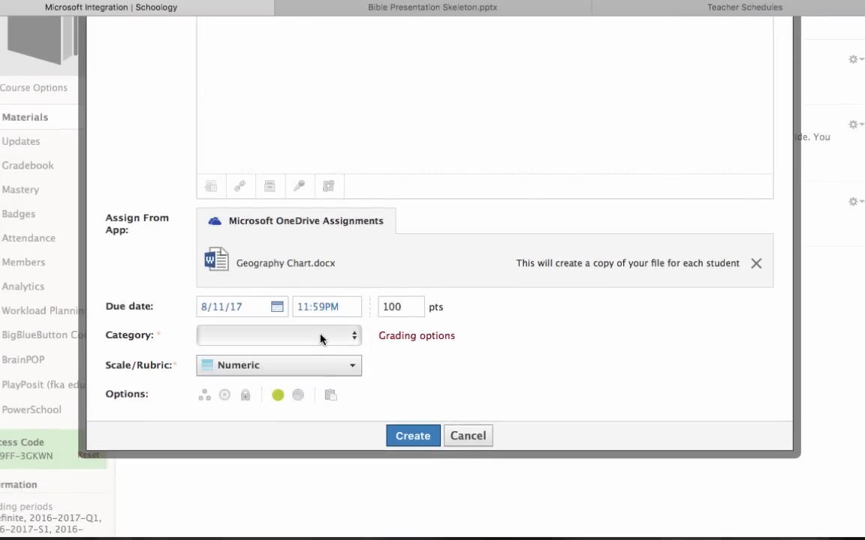
pyautogui.click(321, 339)
pyautogui.click(315, 393)
pyautogui.scroll(3, 303, 368)
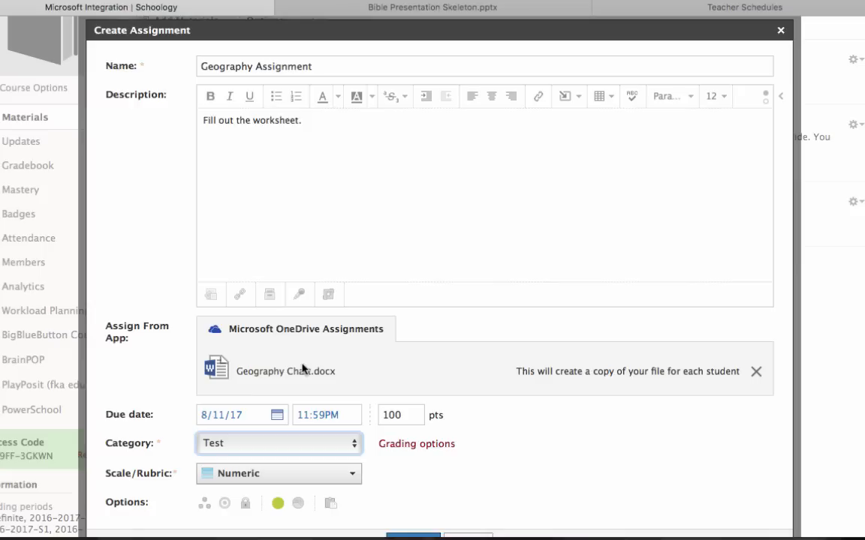
# Set the grading scale to Standard and create the Geography Assignment
pyautogui.click(327, 473)
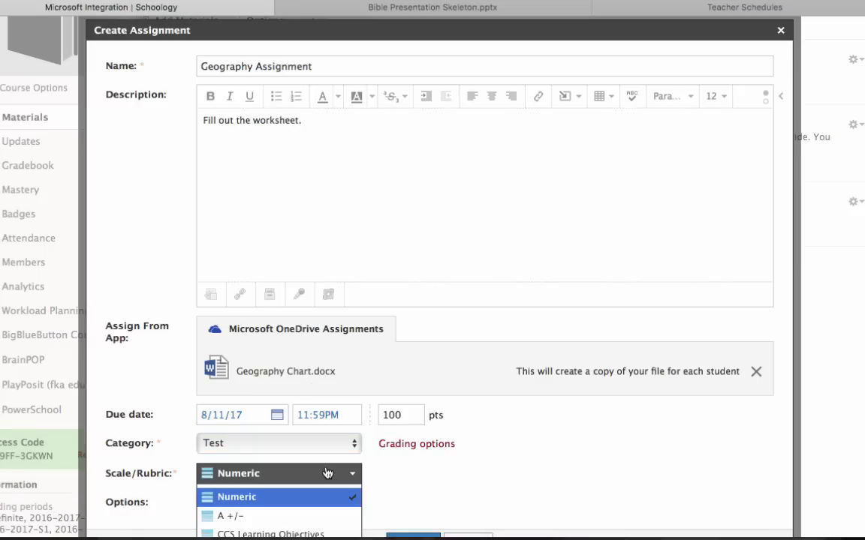
pyautogui.scroll(-3, 327, 473)
pyautogui.click(310, 366)
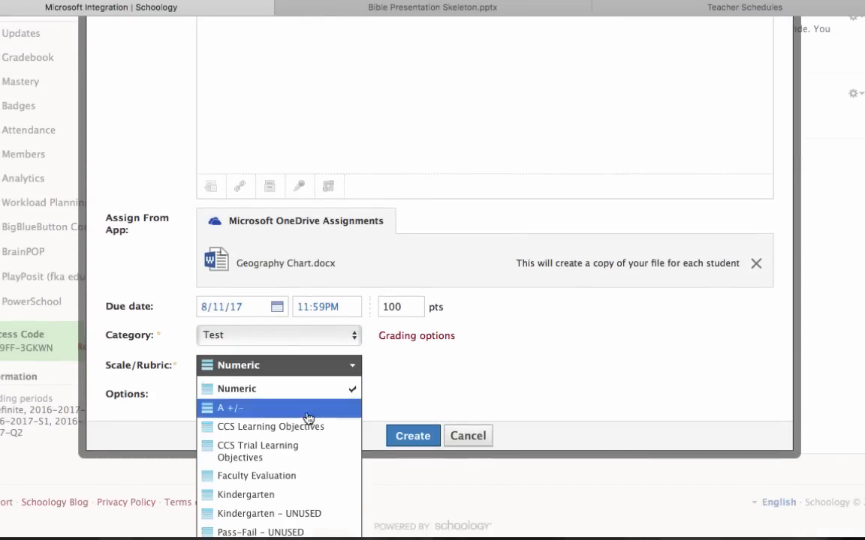
pyautogui.scroll(-3, 297, 521)
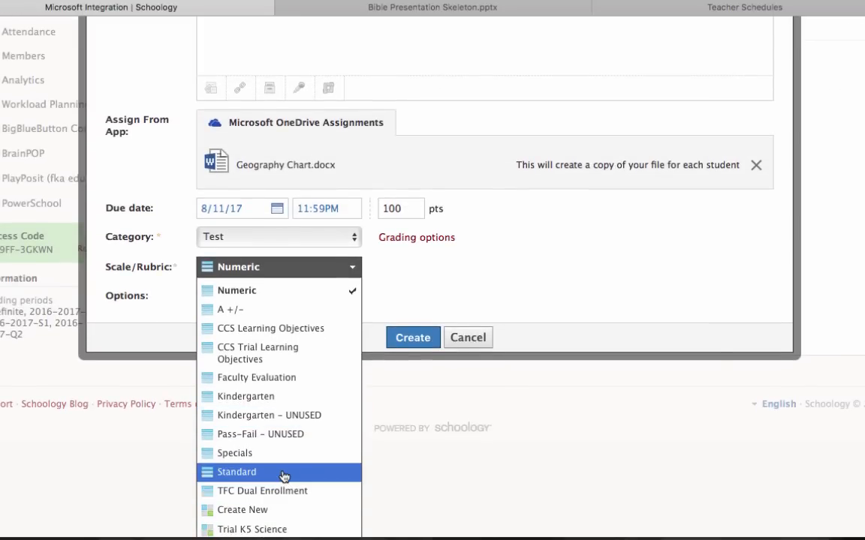
pyautogui.click(284, 473)
pyautogui.scroll(-1, 363, 375)
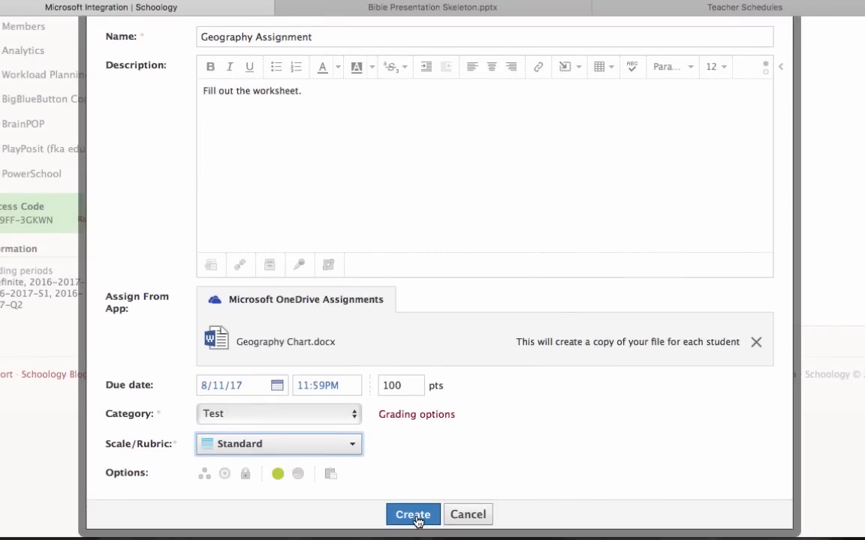
pyautogui.click(415, 515)
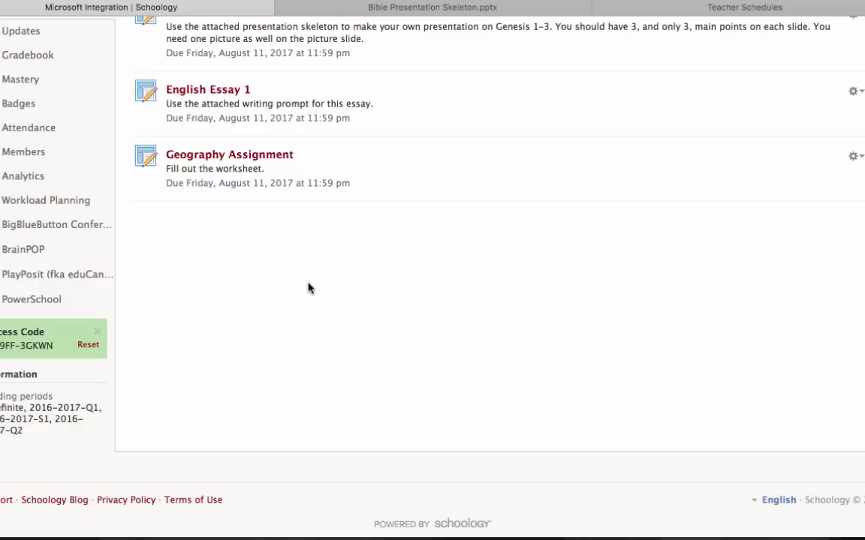
# Switch to the student account in Google Chrome and open the Geography Assignment from the Microsoft Integration folder
pyautogui.press('super+Tab')
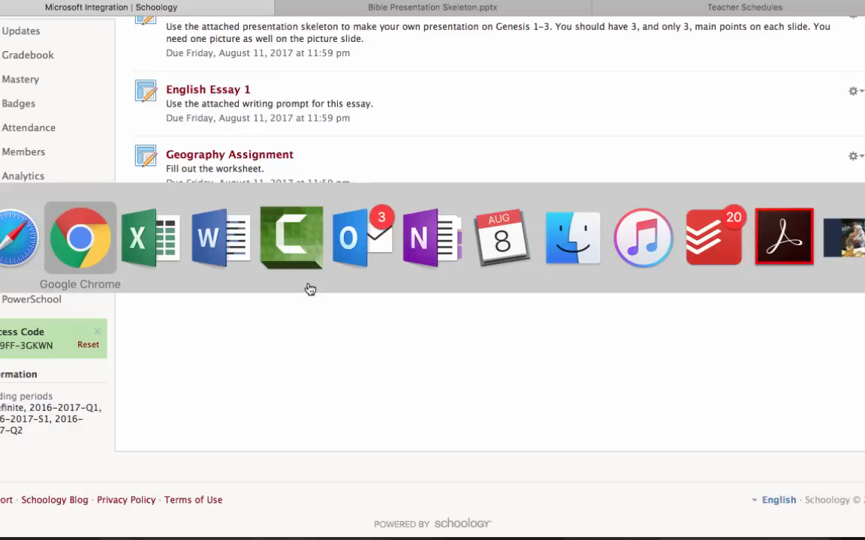
pyautogui.scroll(-1, 446, 310)
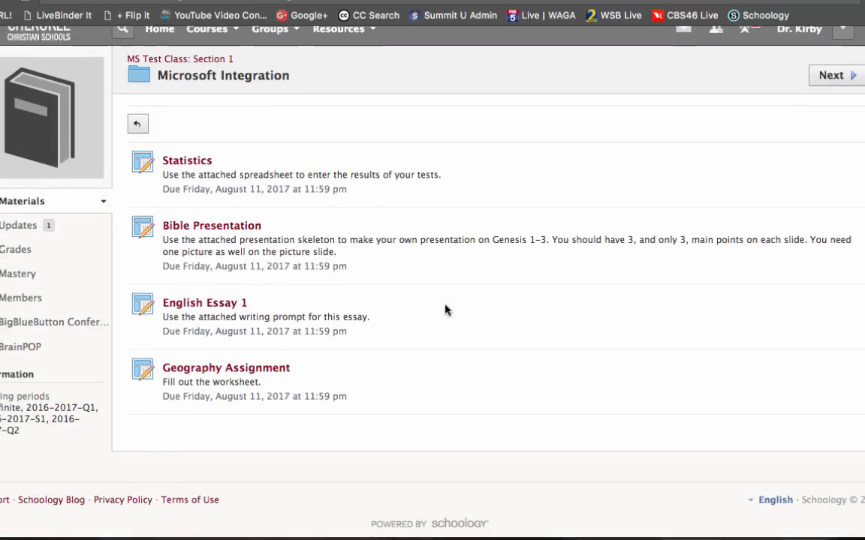
pyautogui.scroll(1, 447, 310)
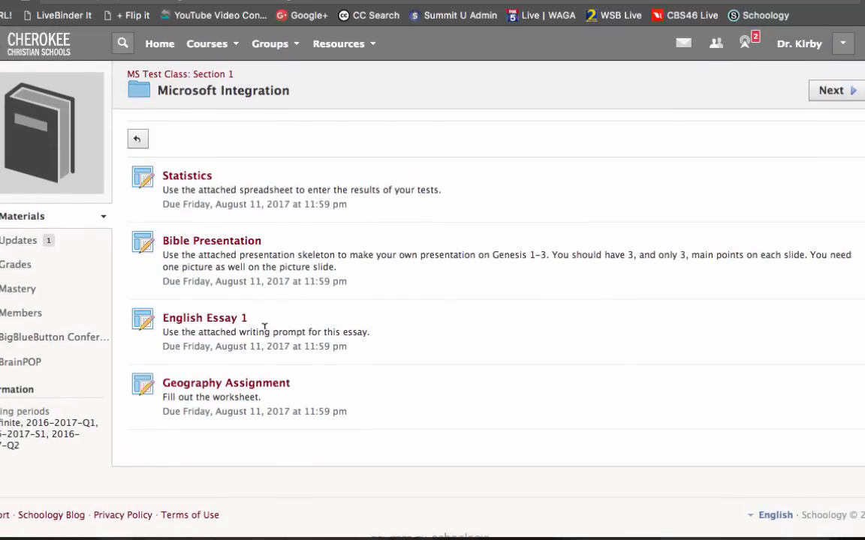
pyautogui.click(239, 385)
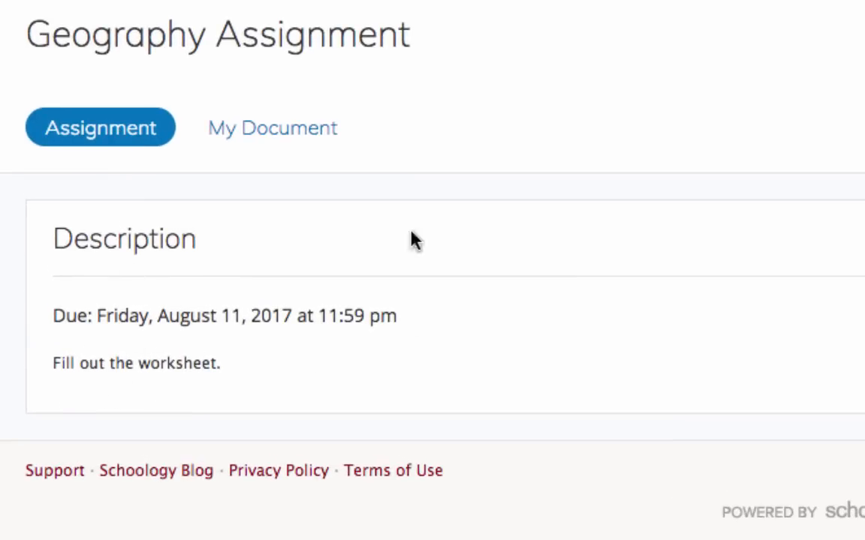
# Open the student's own copy of the Geography Assignment document for editing in Word Online
pyautogui.click(304, 135)
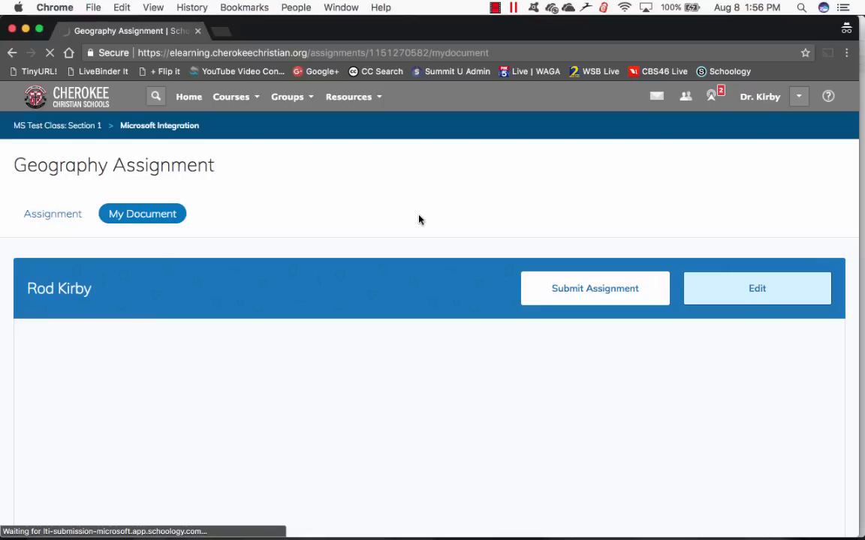
pyautogui.scroll(-3, 441, 164)
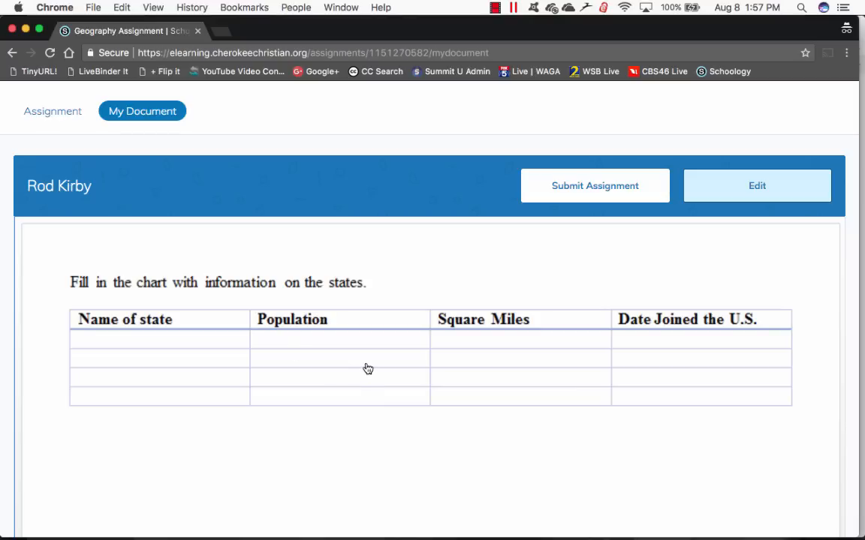
pyautogui.click(756, 192)
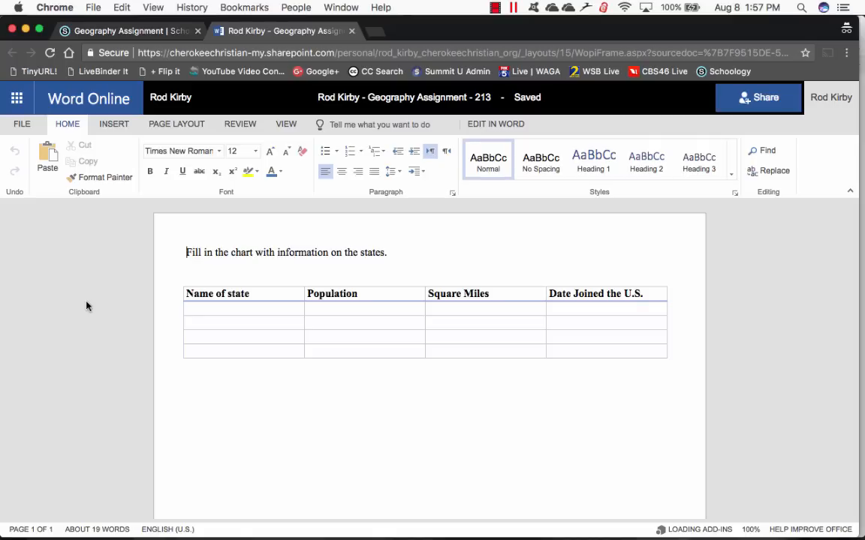
# Fill the chart's first row with Virginia, population 25000000, square miles 100,000 and date joined 1776
pyautogui.click(217, 305)
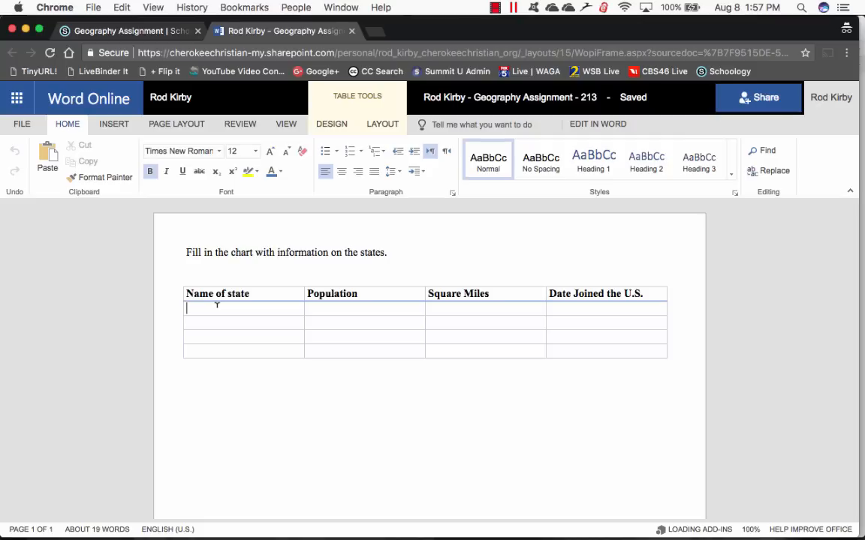
pyautogui.write('Virginia')
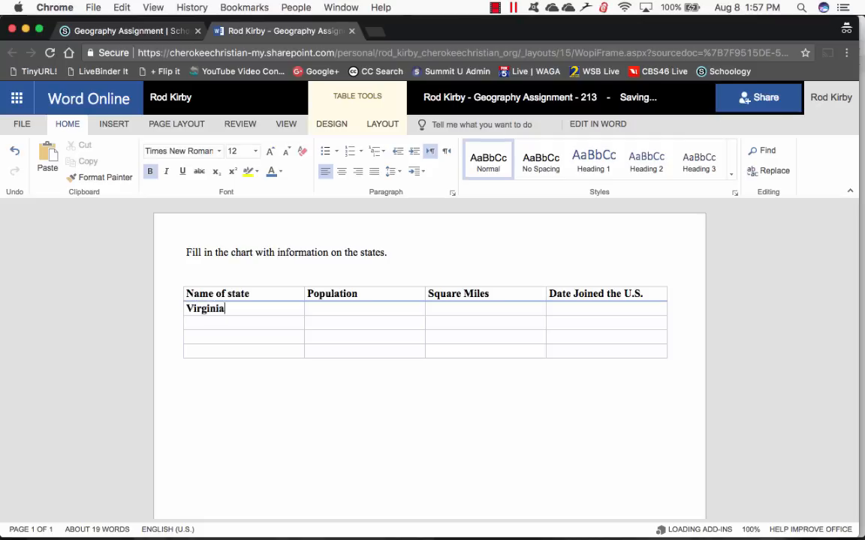
pyautogui.press('Tab')
pyautogui.write('25000000 ')
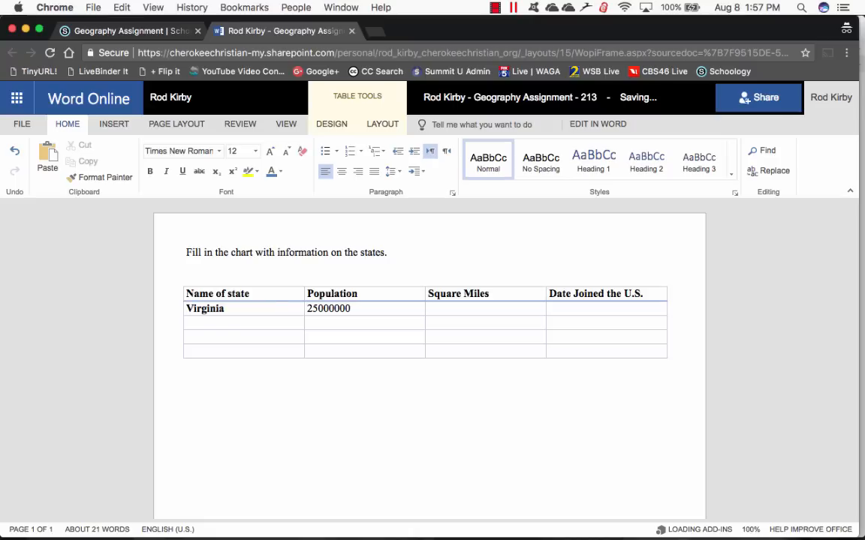
pyautogui.write('100,000')
pyautogui.press('Tab')
pyautogui.write('176')
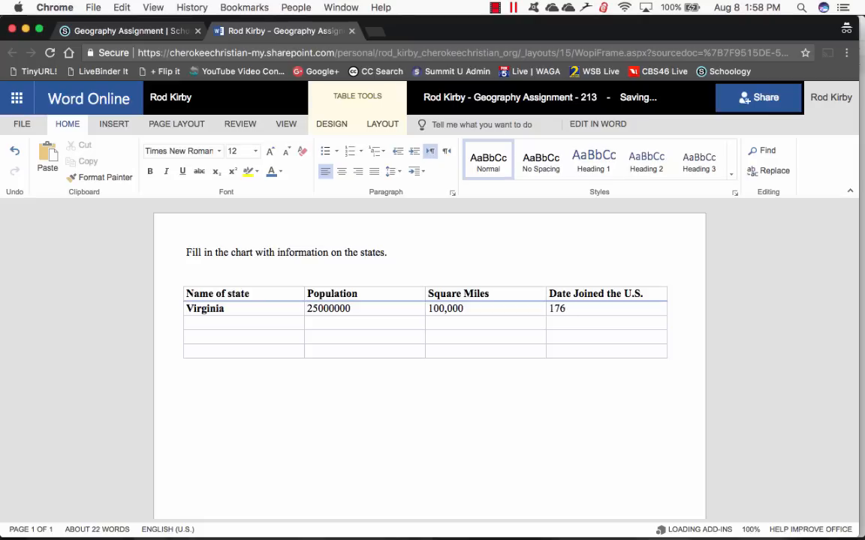
pyautogui.press('BackSpace')
pyautogui.write('76')
# Fill the chart's second row with California, population 25,000,000,000, square miles 25 and date joined 2017
pyautogui.press('Tab')
pyautogui.write('Cal')
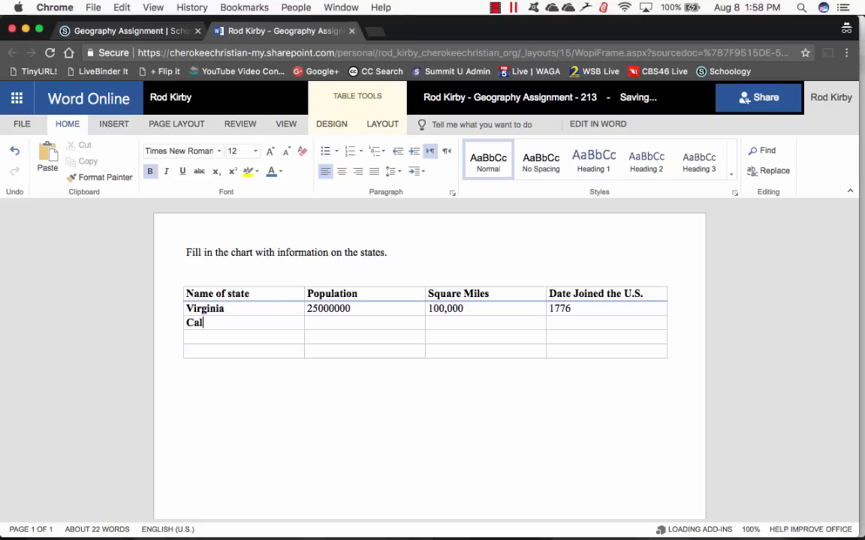
pyautogui.write('ifornia')
pyautogui.press('Tab')
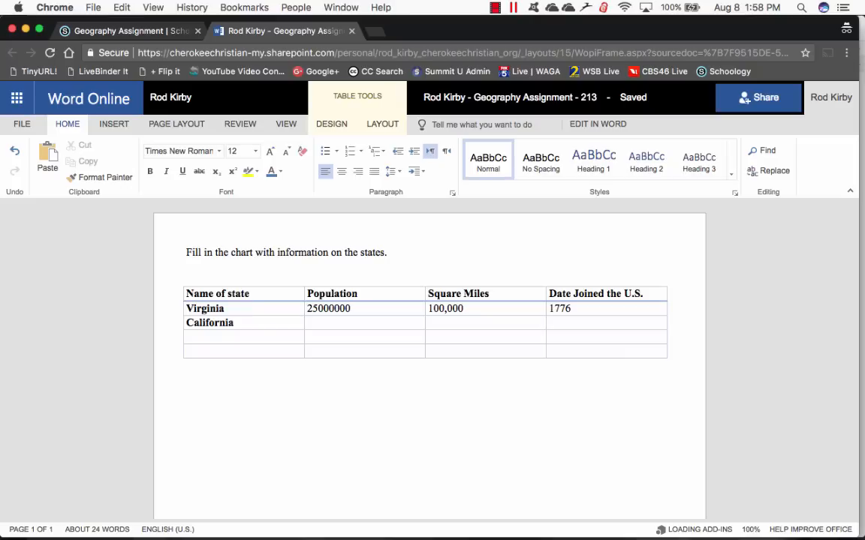
pyautogui.write('25,000')
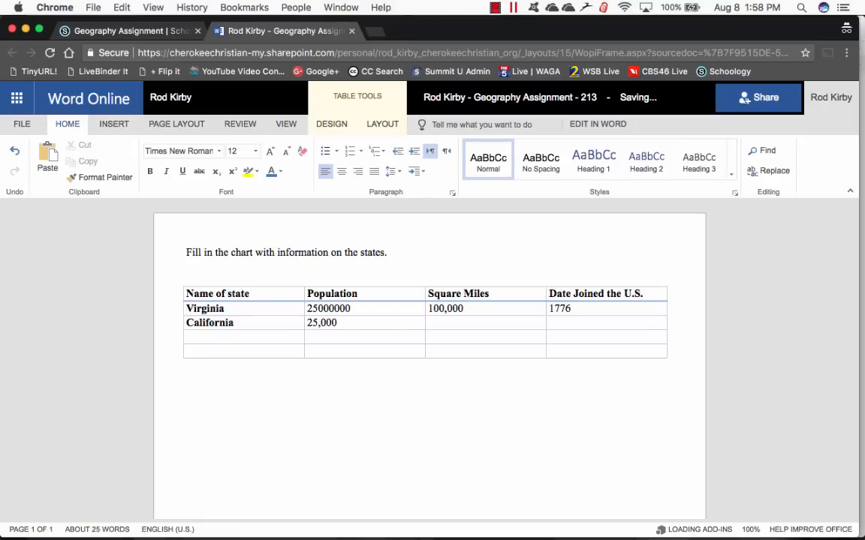
pyautogui.write(',000,000')
pyautogui.press('Tab')
pyautogui.write('25')
pyautogui.press('Tab')
pyautogui.write('2017')
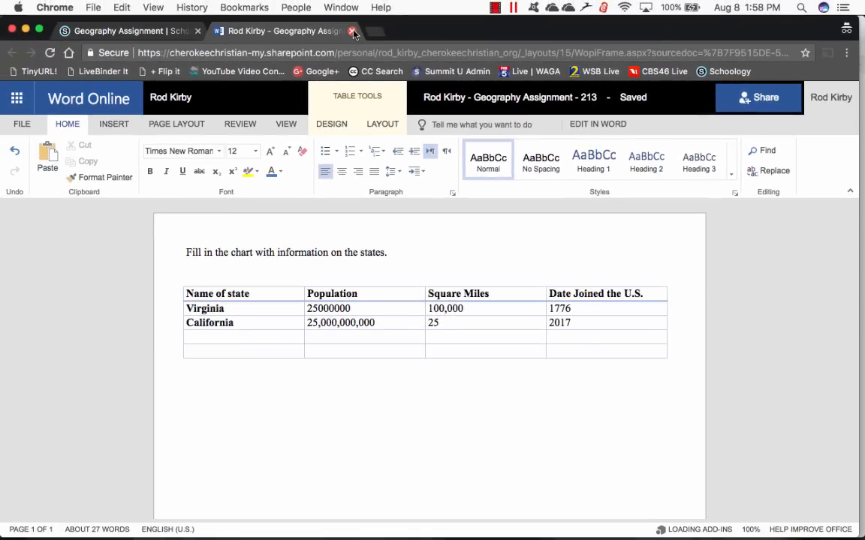
# Close the Word document and reload the student's assignment page to check the updated chart preview
pyautogui.click(354, 31)
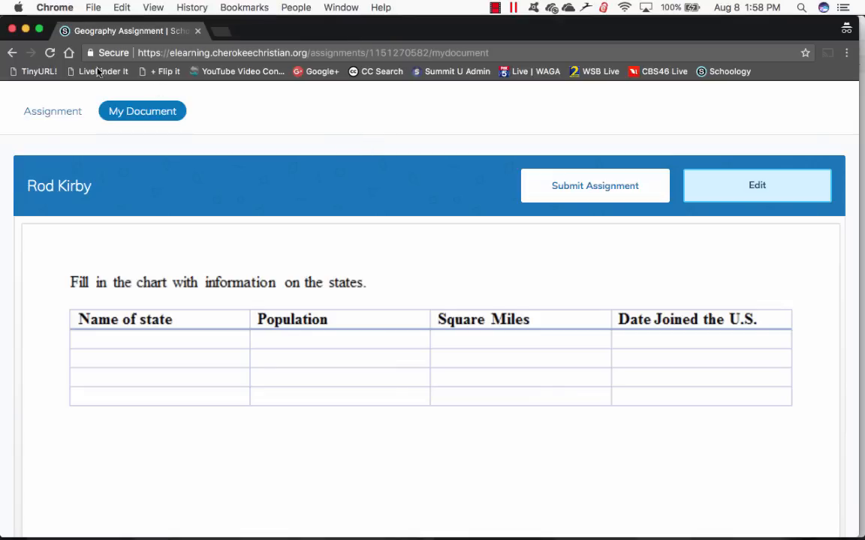
pyautogui.click(49, 54)
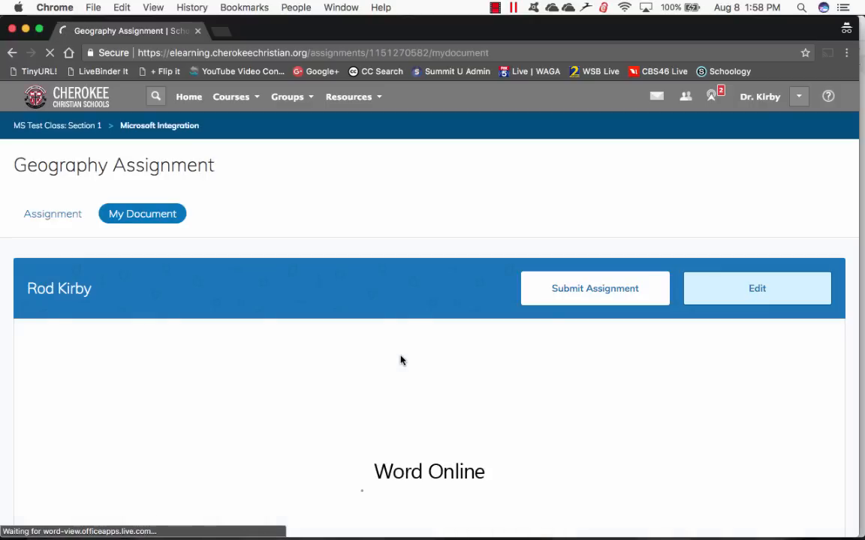
pyautogui.scroll(-3, 401, 357)
pyautogui.scroll(3, 400, 360)
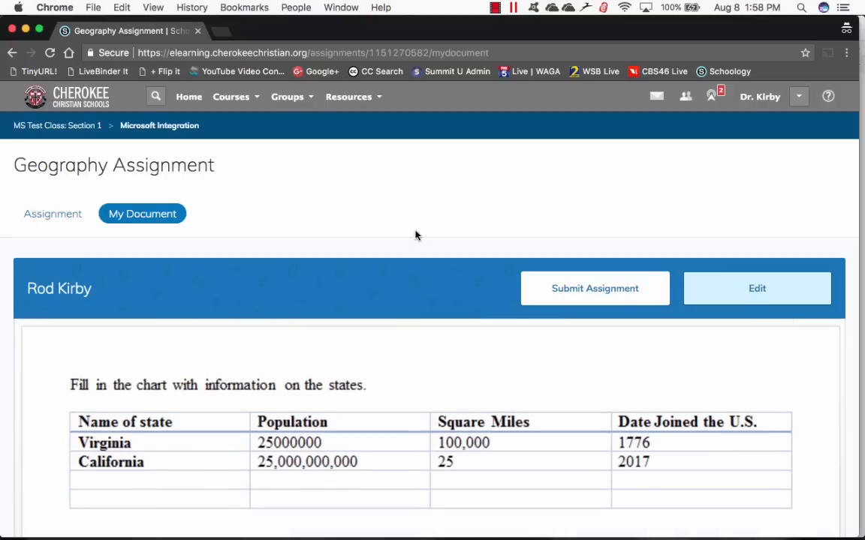
pyautogui.scroll(-2, 415, 235)
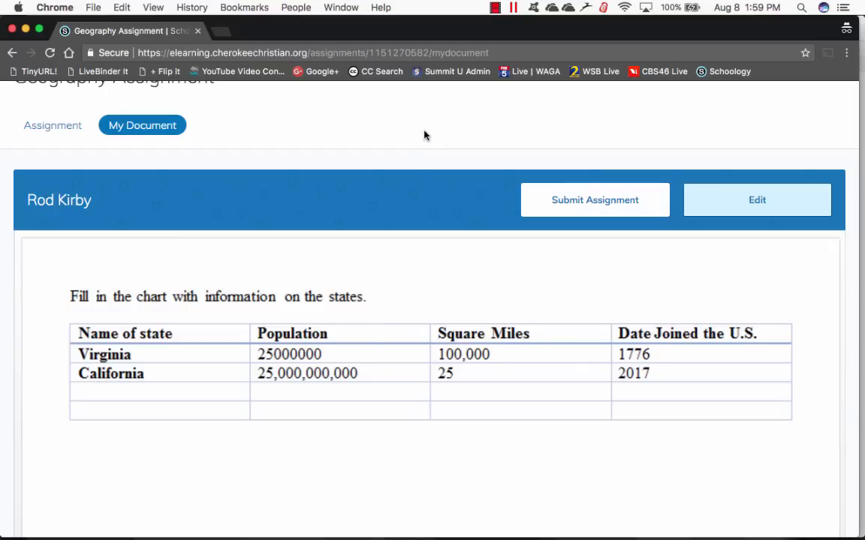
# Switch to the teacher account in Safari and open the student's in-progress Geography Assignment document in Word Online
pyautogui.press('super+Tab')
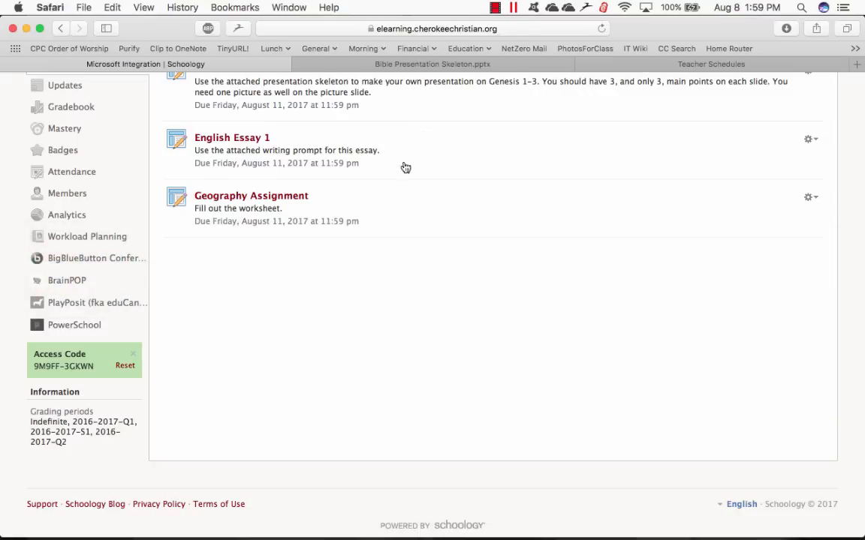
pyautogui.click(287, 202)
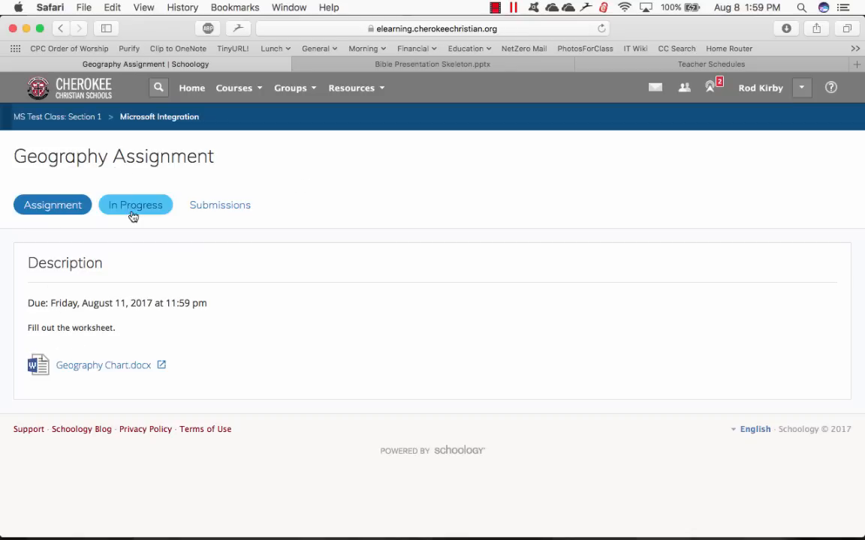
pyautogui.click(136, 213)
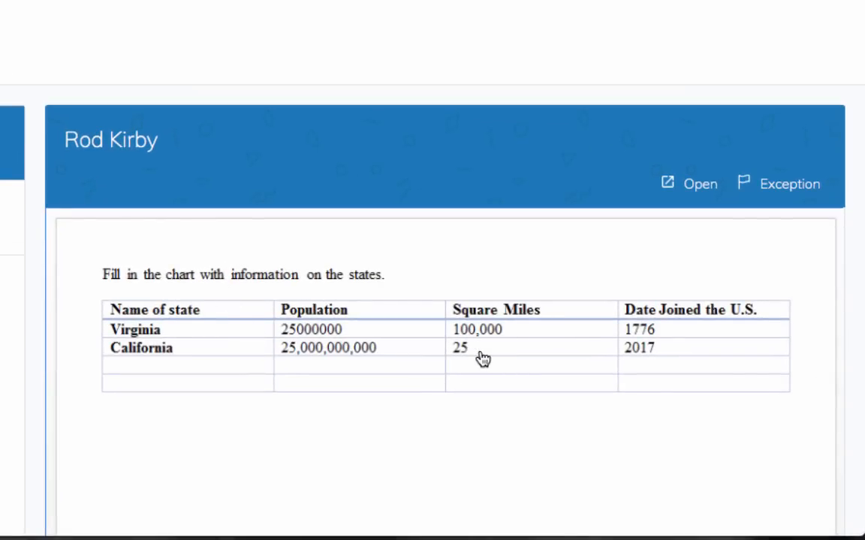
pyautogui.scroll(-2, 467, 54)
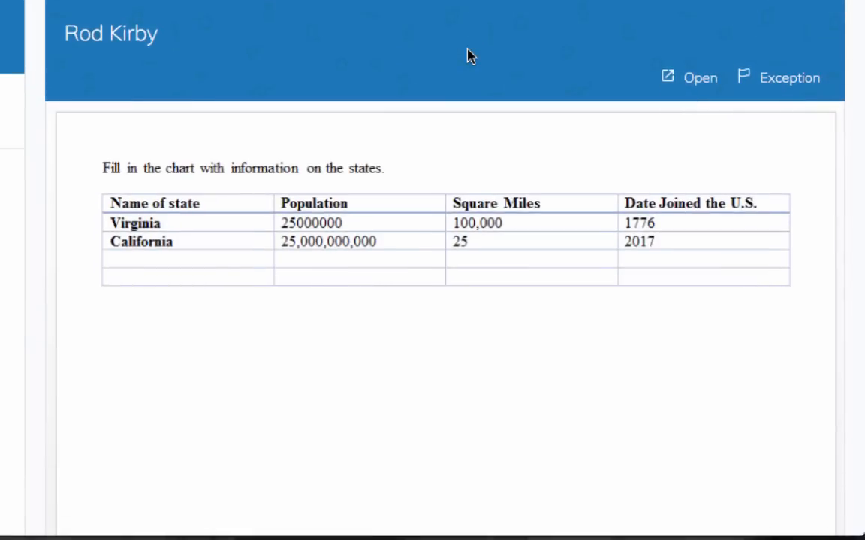
pyautogui.click(689, 79)
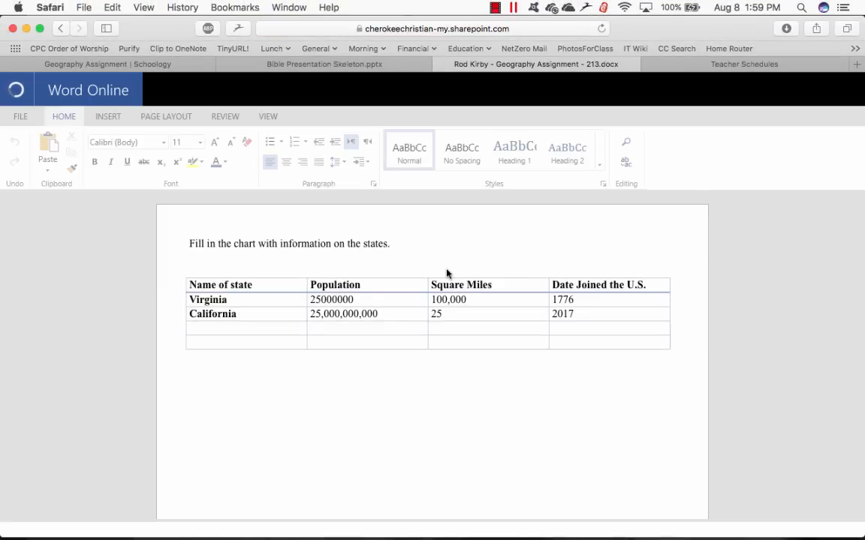
# Add the red comment "Are you sure this is right?" after 25 in California's Square Miles cell
pyautogui.click(470, 311)
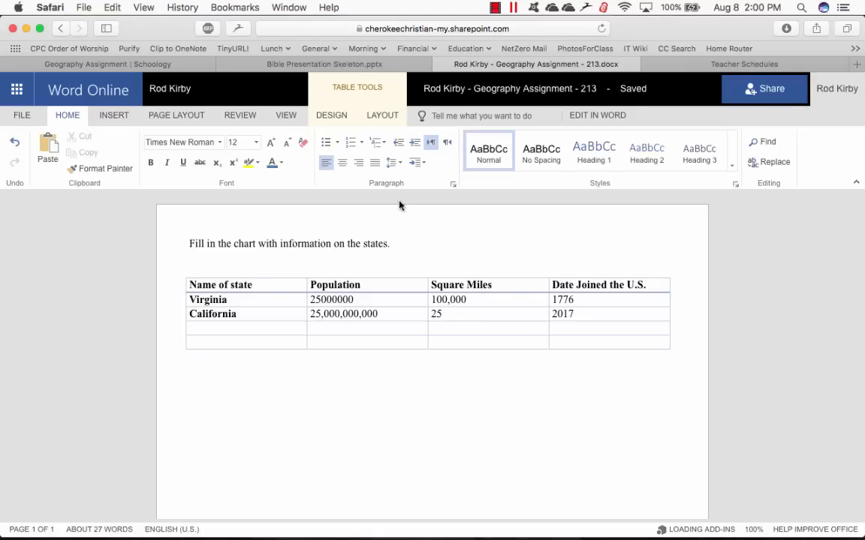
pyautogui.click(278, 165)
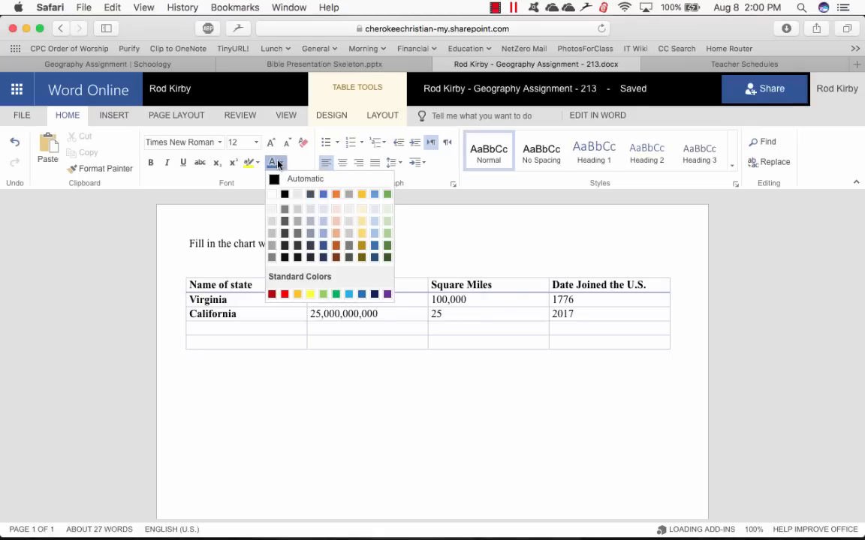
pyautogui.click(284, 294)
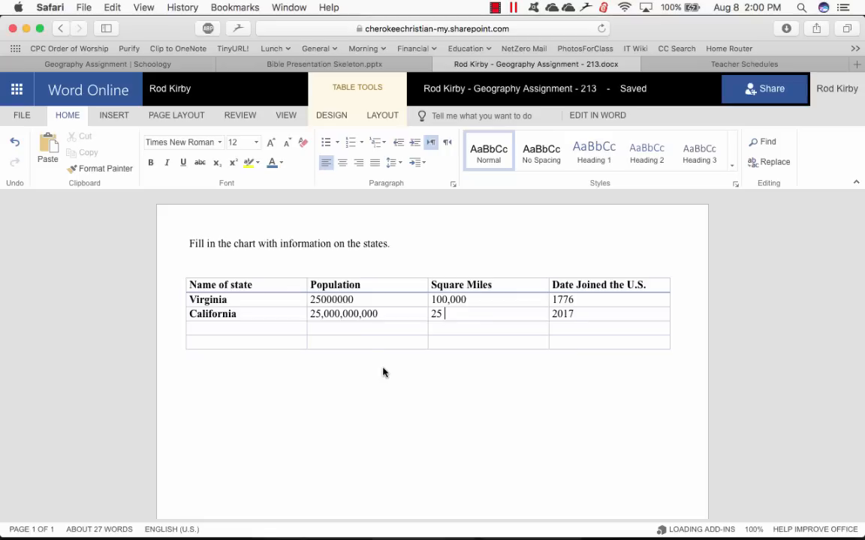
pyautogui.write('Are you sure this is right?')
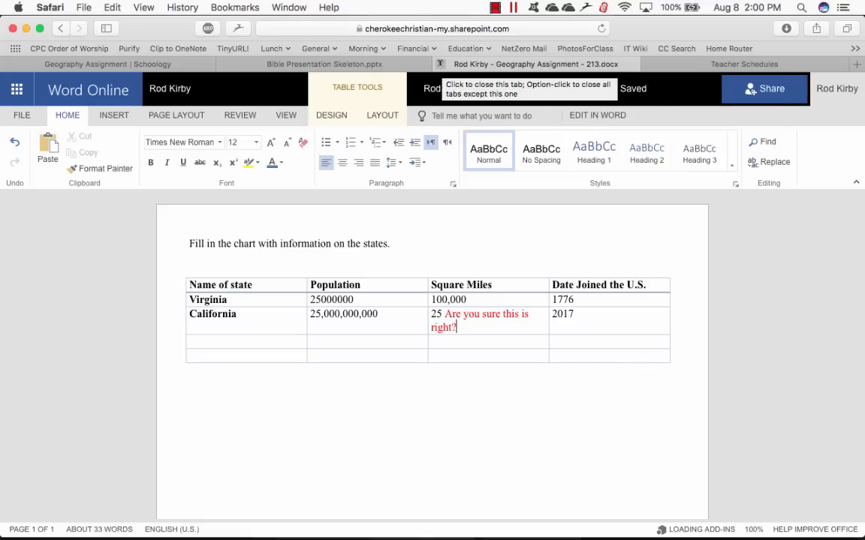
# Close the commented document and reload the teacher's in-progress view to check the student's chart
pyautogui.click(442, 65)
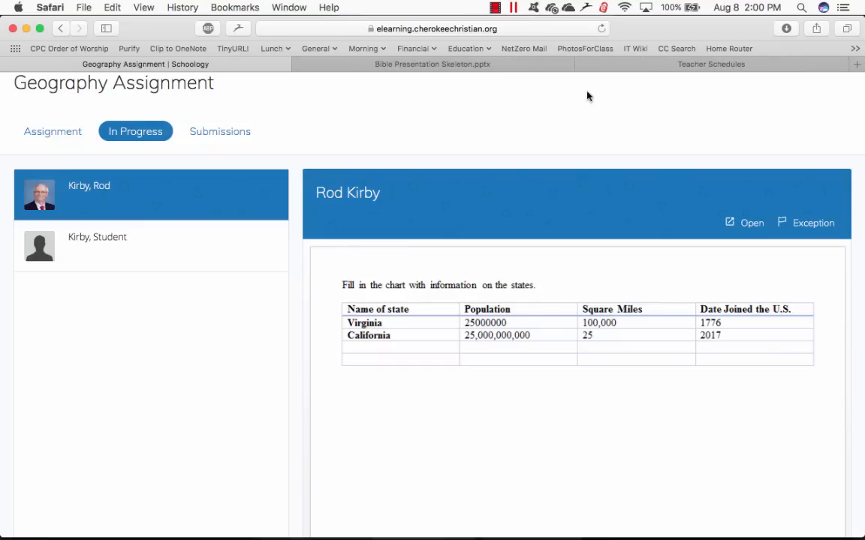
pyautogui.click(602, 28)
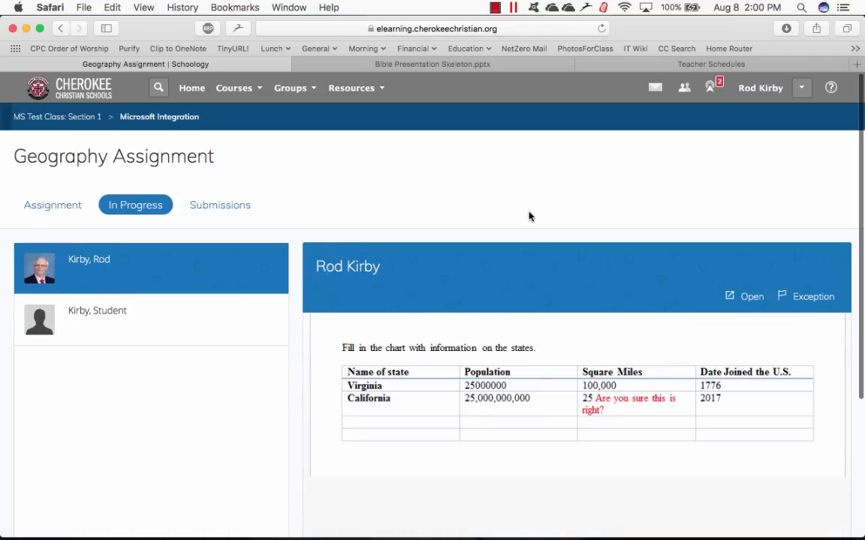
pyautogui.scroll(-3, 531, 216)
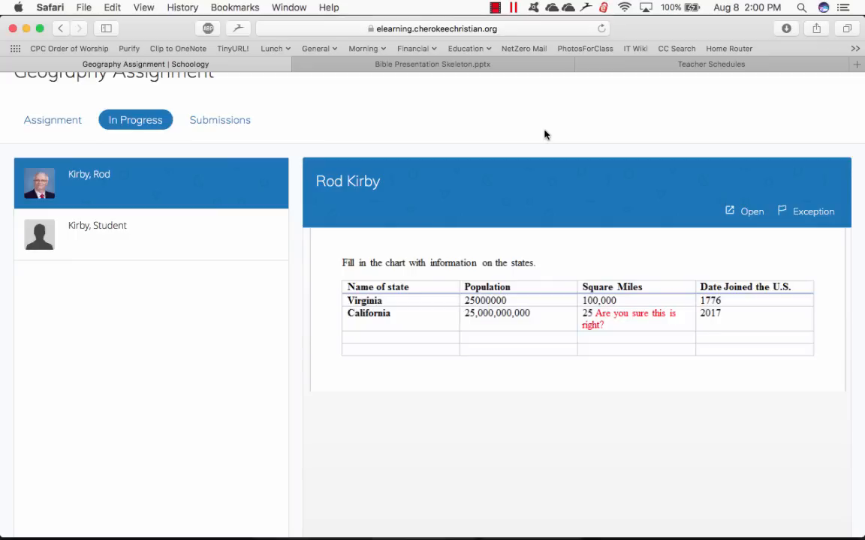
# Switch to the student account in Google Chrome and submit the Geography Assignment
pyautogui.press('super+Tab')
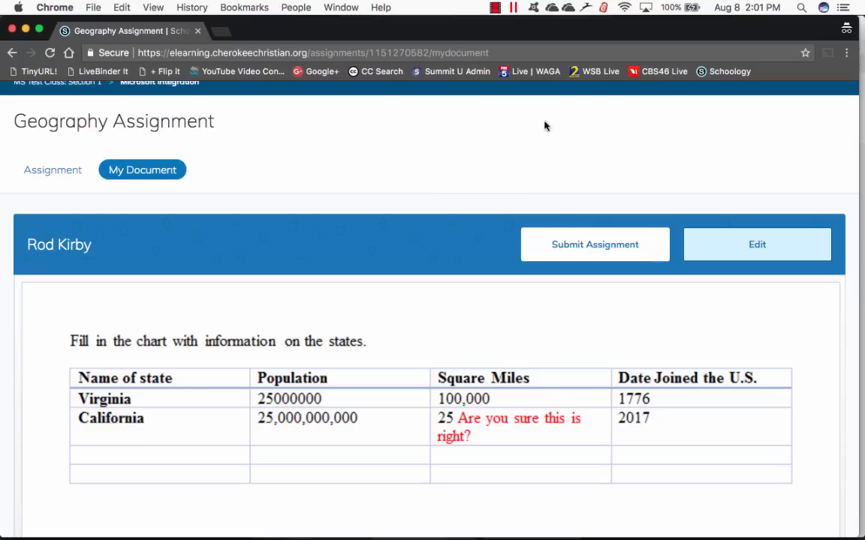
pyautogui.click(570, 250)
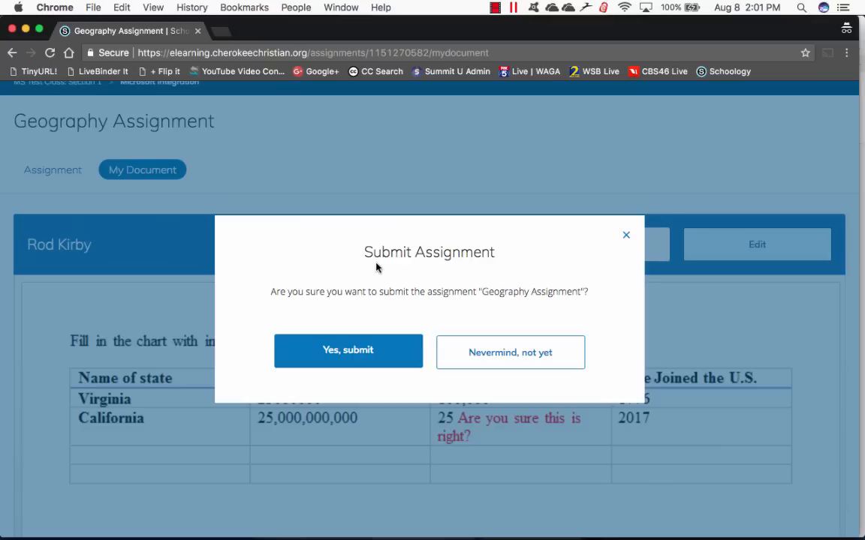
pyautogui.click(358, 359)
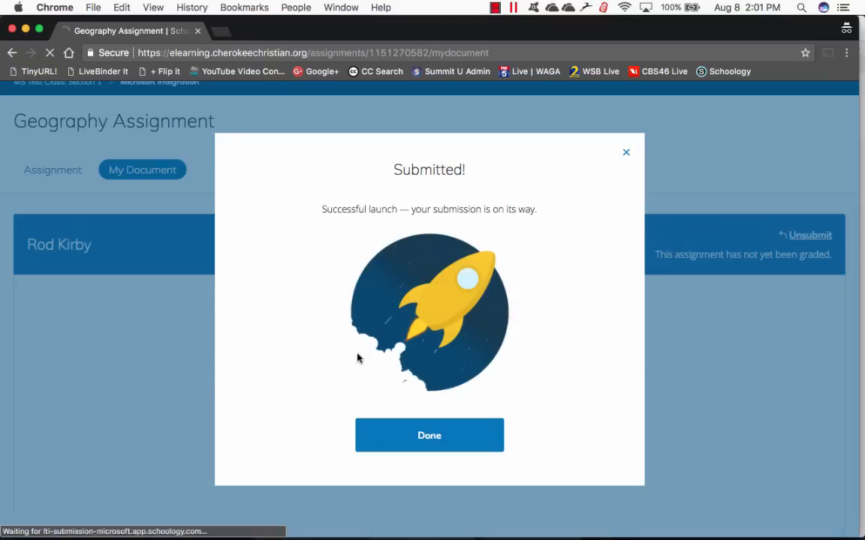
pyautogui.click(430, 435)
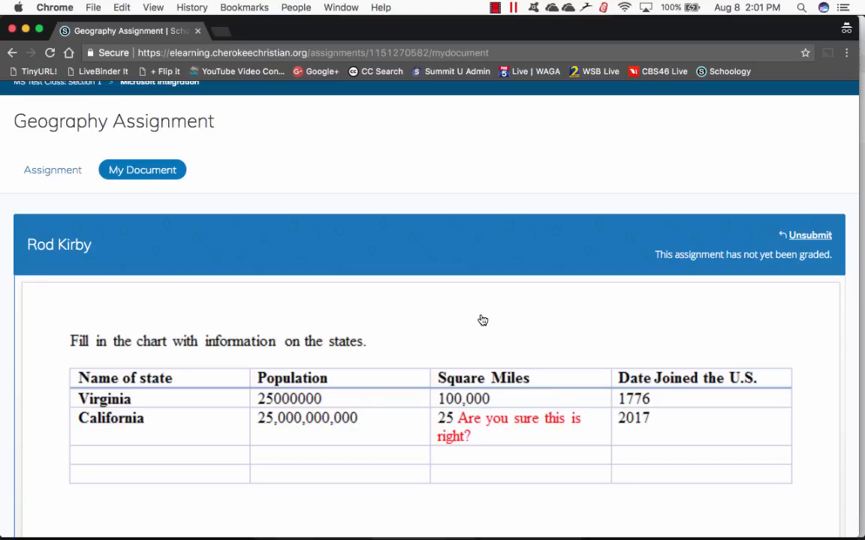
# Switch to the teacher account in Safari and open the student's submitted chart in the Geography Assignment's submissions
pyautogui.press('super+Tab')
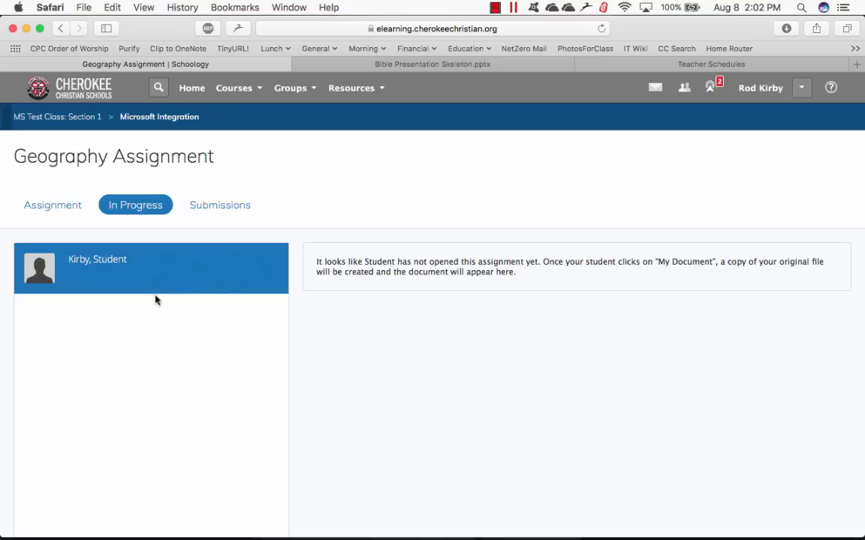
pyautogui.click(229, 207)
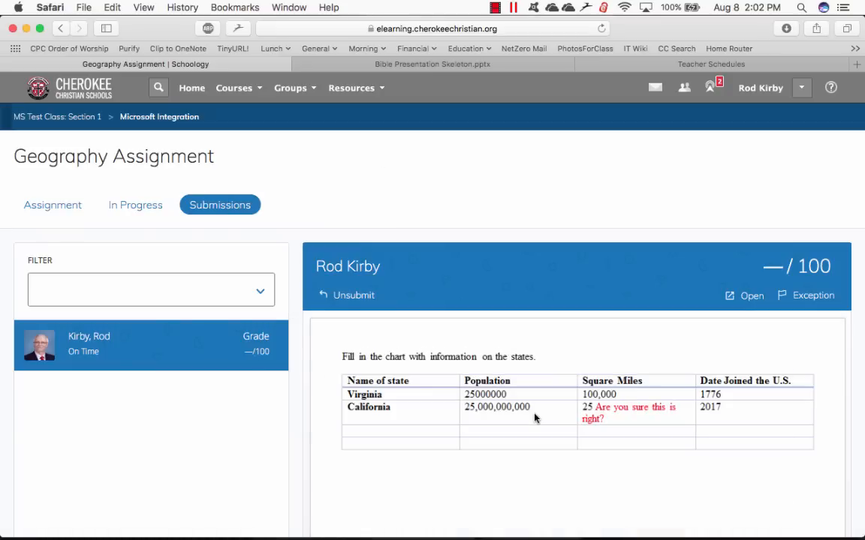
pyautogui.scroll(-1, 570, 184)
pyautogui.scroll(-1, 570, 184)
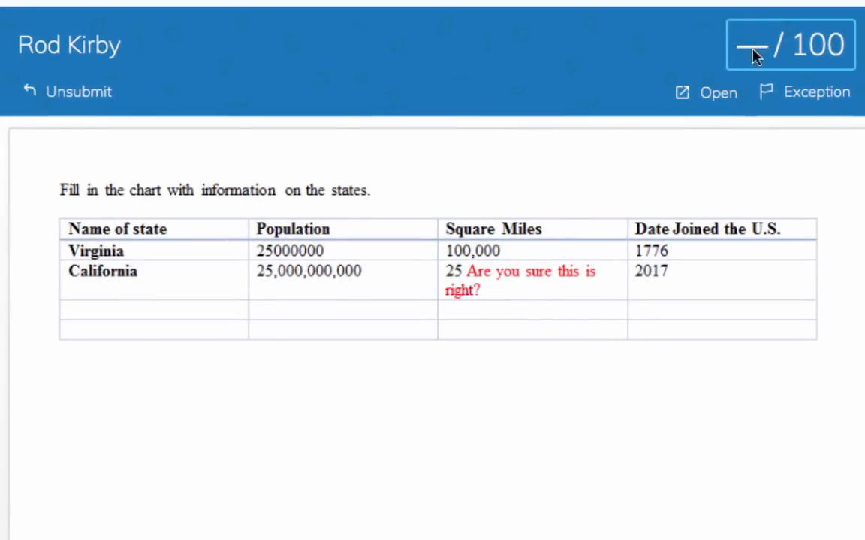
# Grade the submission 38 out of 100 with the gradebook comment "You didn't look anything up in Wikipedia so your facts are wrong." shared with the student
pyautogui.click(752, 60)
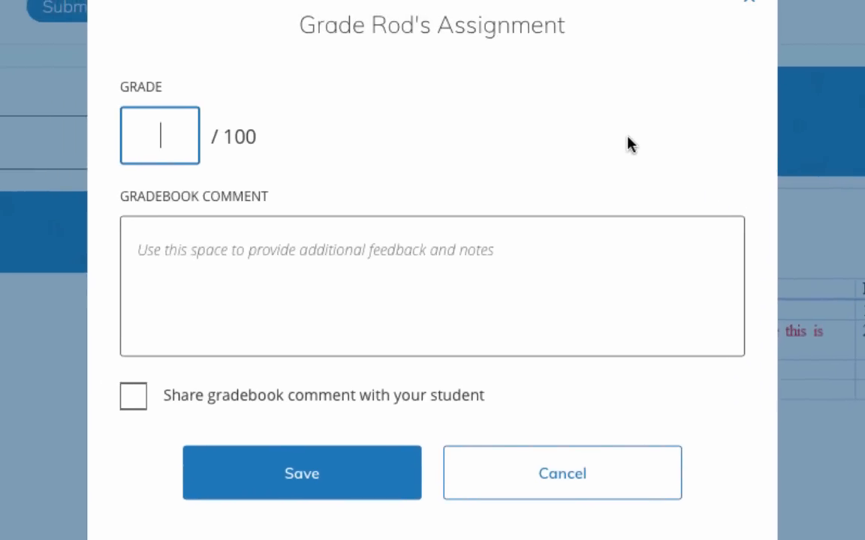
pyautogui.write('38')
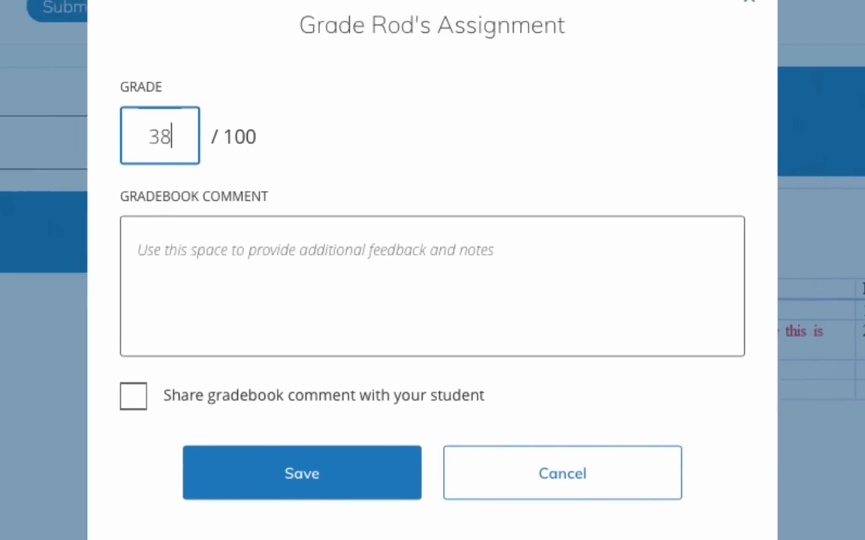
pyautogui.click(502, 240)
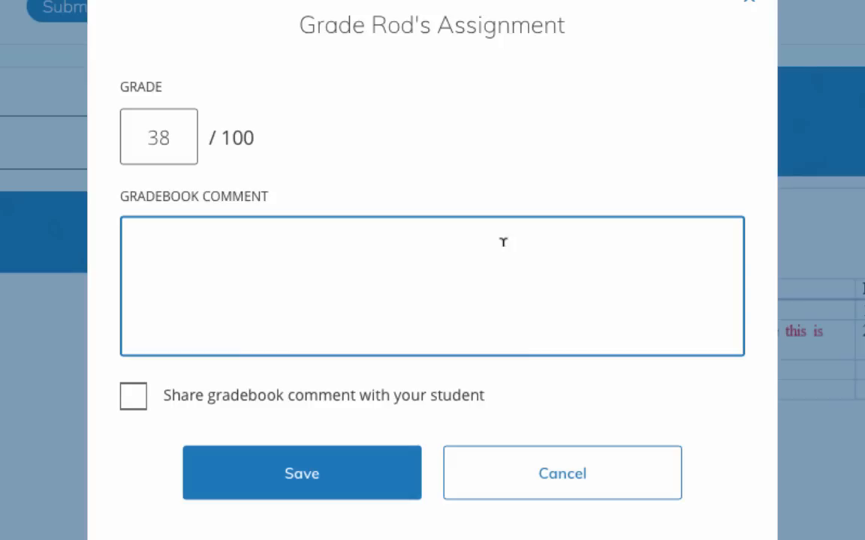
pyautogui.write('You didn')
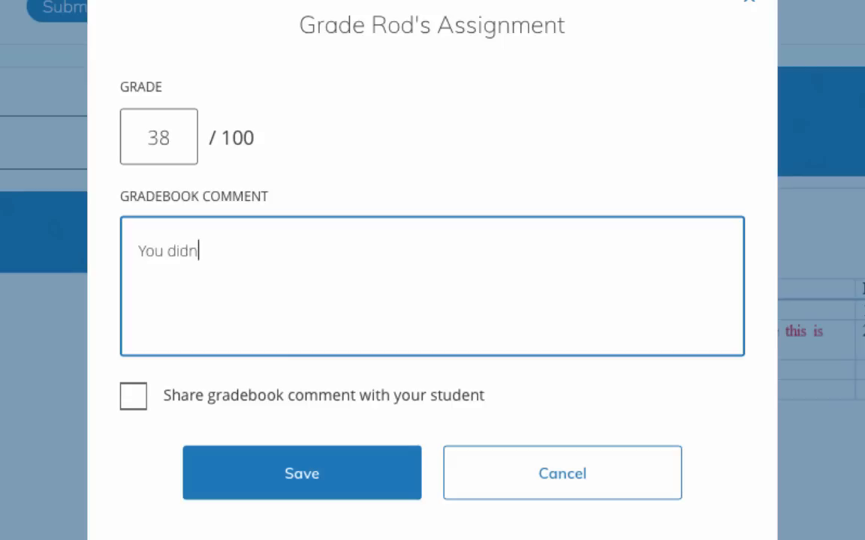
pyautogui.write("'t look anyth")
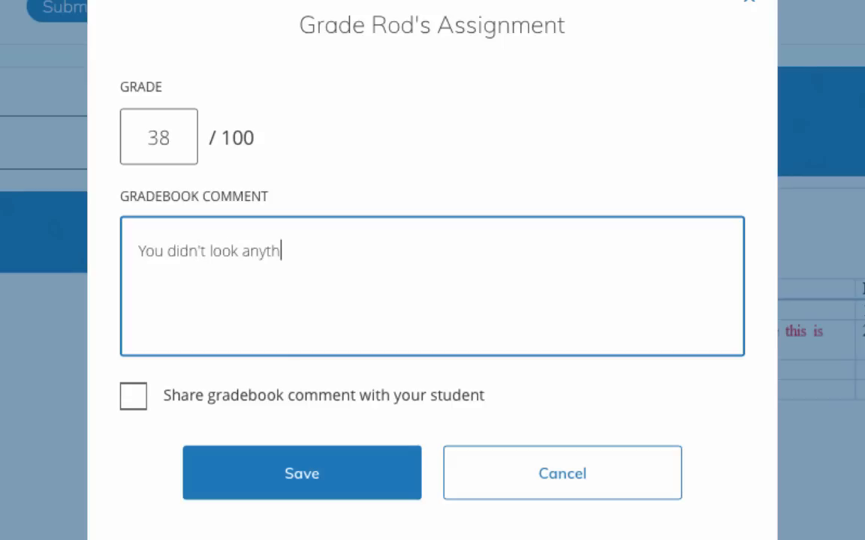
pyautogui.write('ing up in Wik')
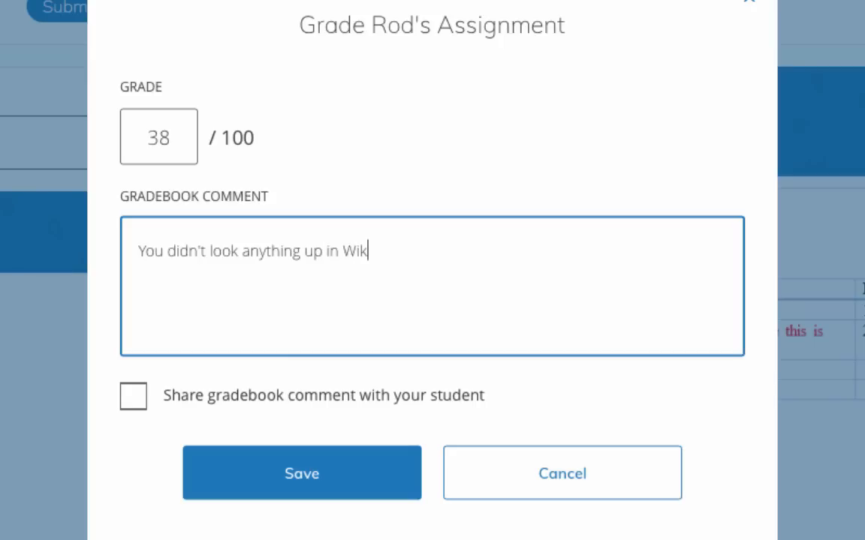
pyautogui.write('ipedia')
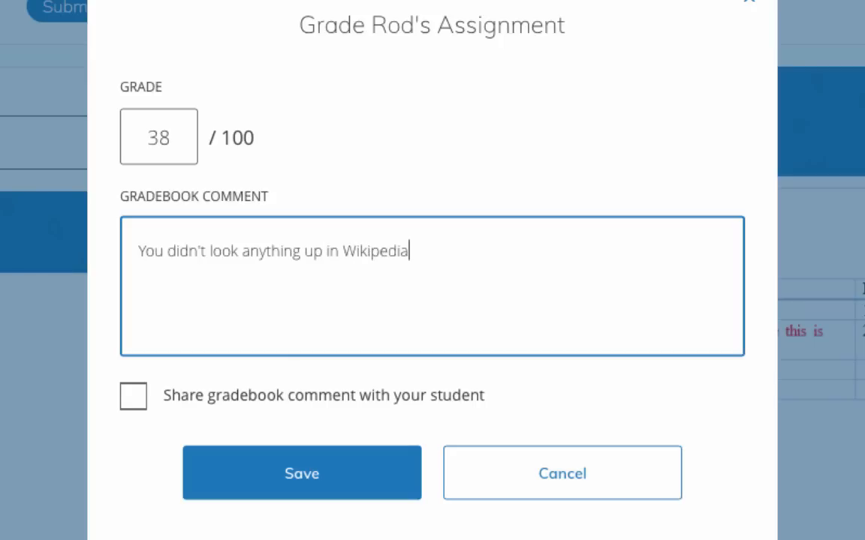
pyautogui.write(' so your fac')
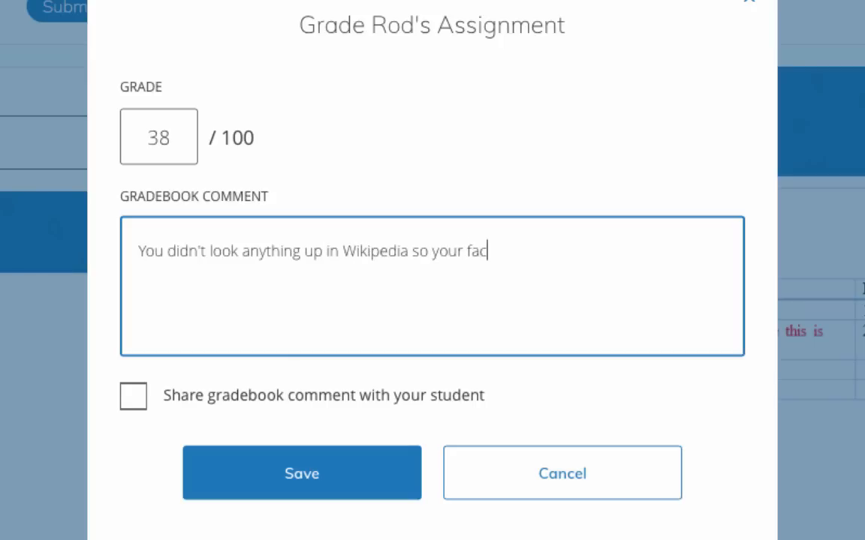
pyautogui.write('ts are wrong.')
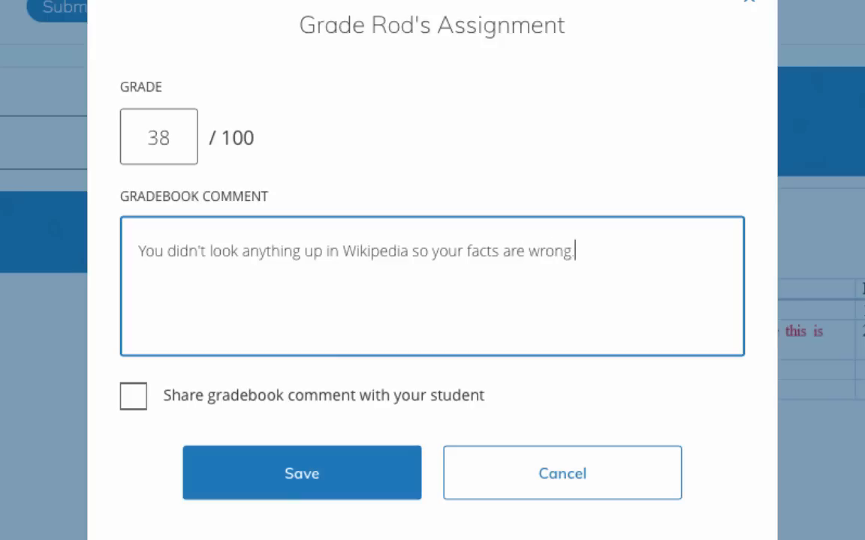
pyautogui.click(134, 398)
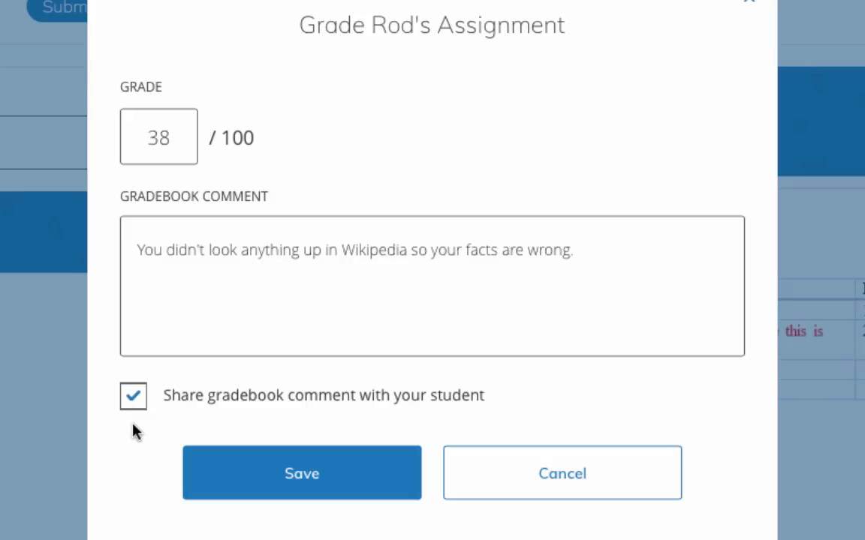
pyautogui.click(305, 479)
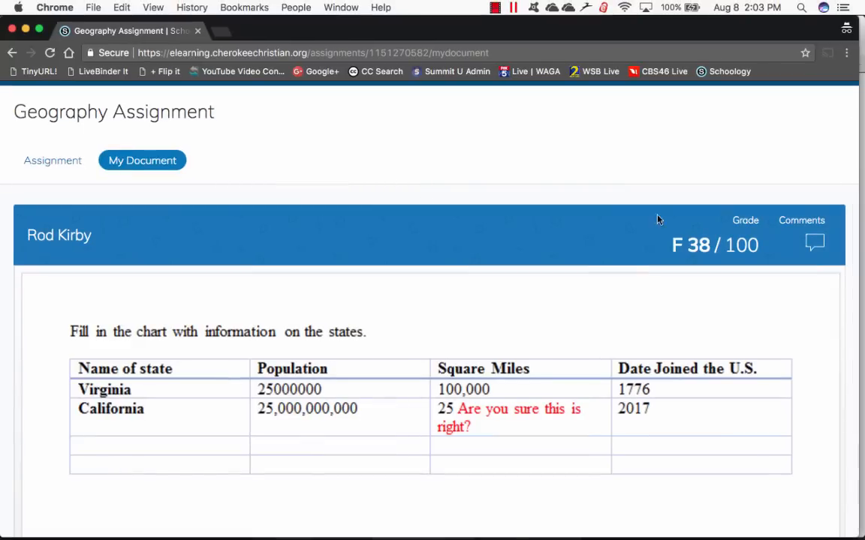
# View the grade and gradebook comment for the Geography Assignment from the student account in Google Chrome, and close them
pyautogui.click(817, 250)
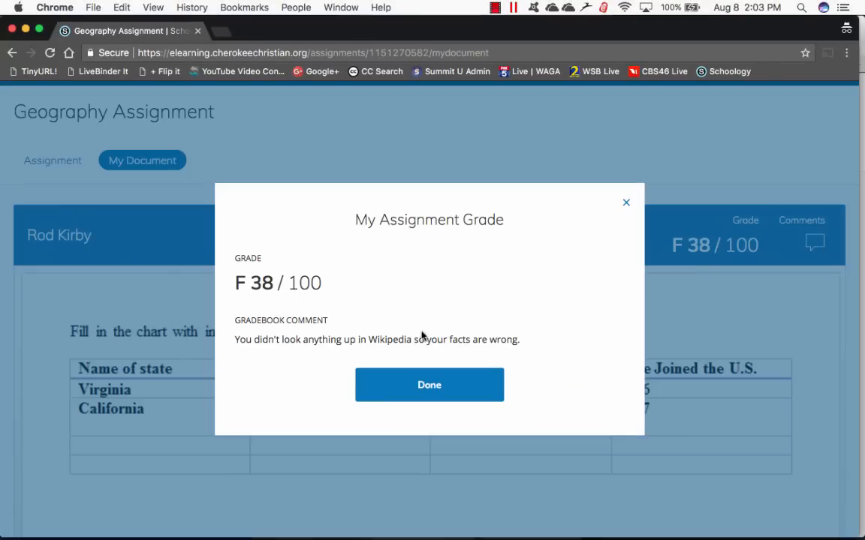
pyautogui.click(434, 378)
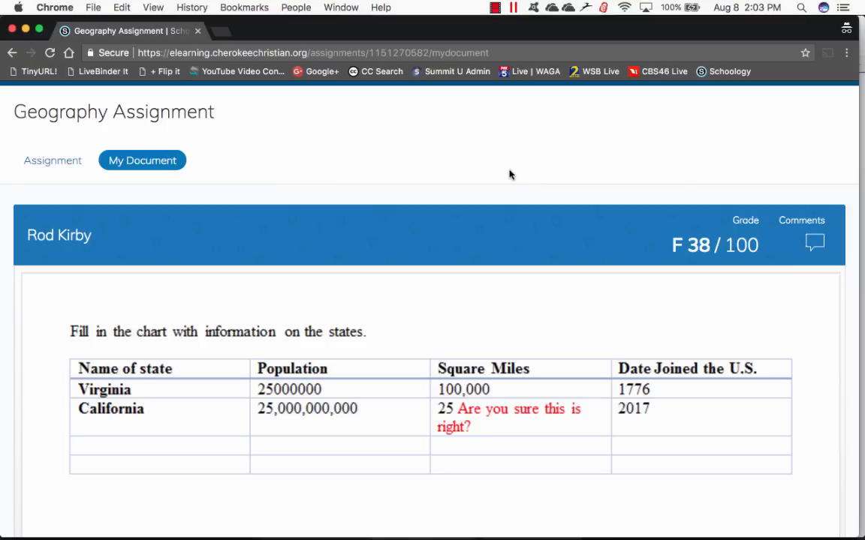
# Switch back to the teacher account in Safari and check the Geography Assignment's grade comment and submission link in the gradebook
pyautogui.press('super+Tab')
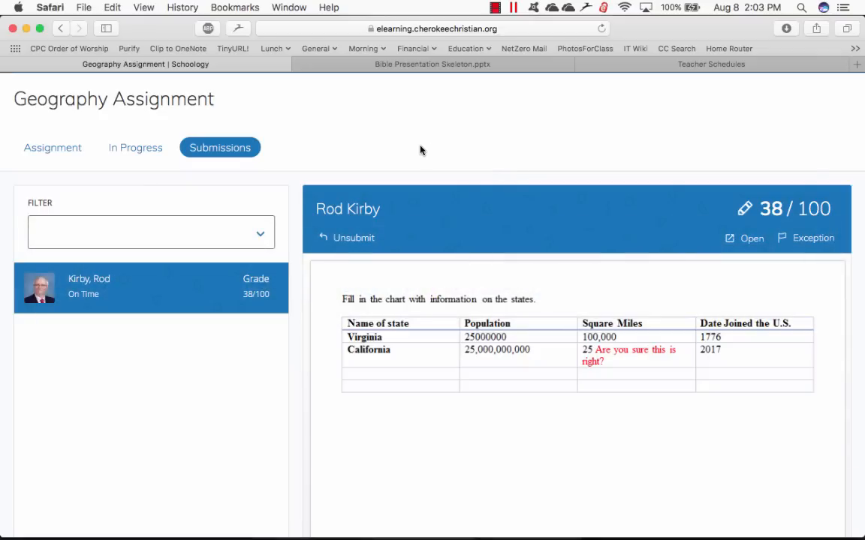
pyautogui.scroll(2, 373, 140)
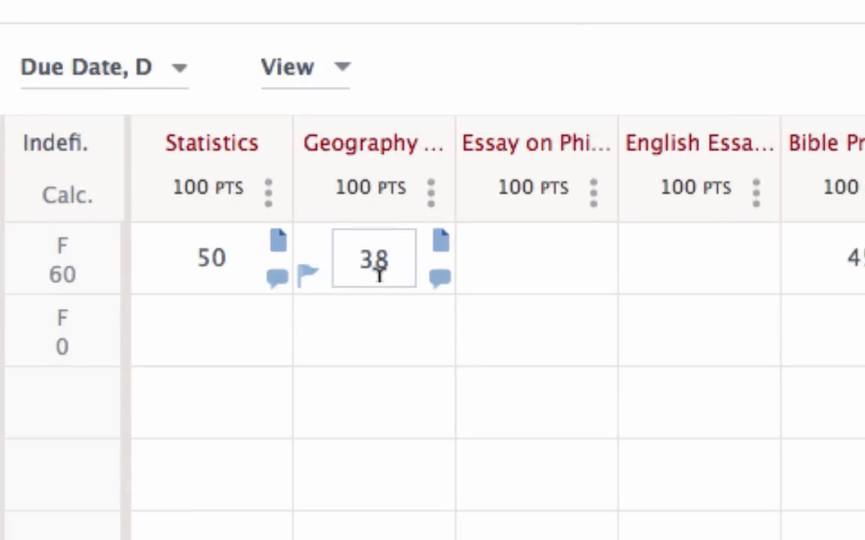
pyautogui.click(447, 289)
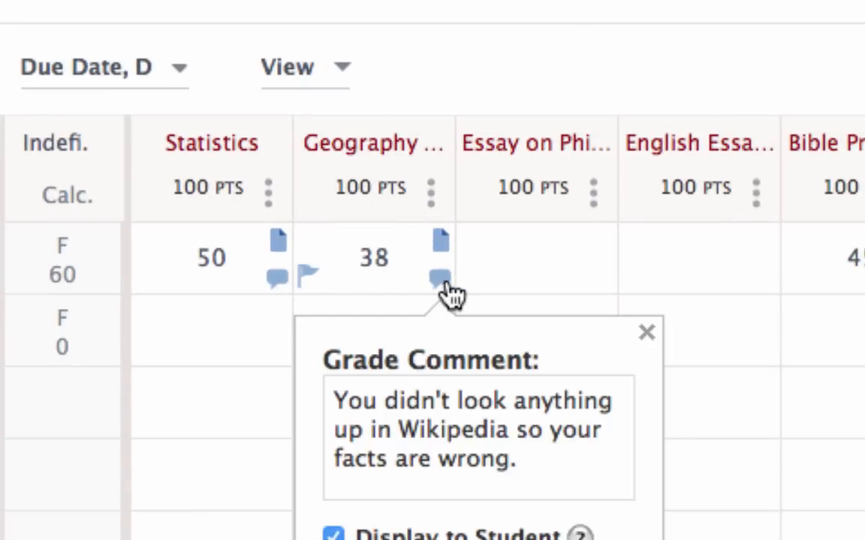
pyautogui.click(449, 291)
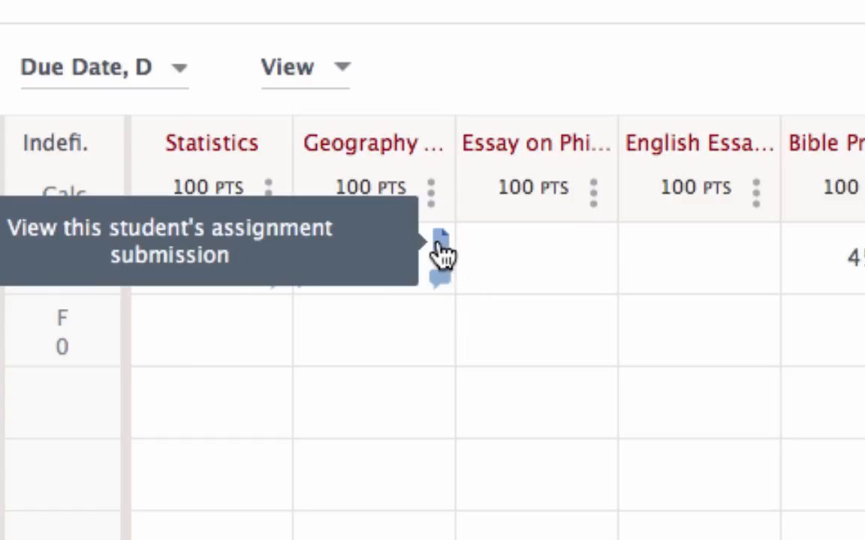
pyautogui.click(392, 321)
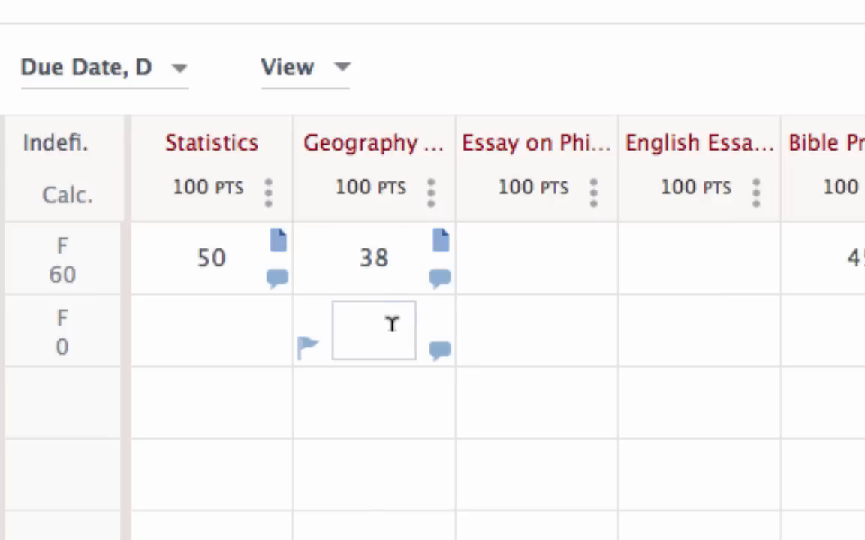